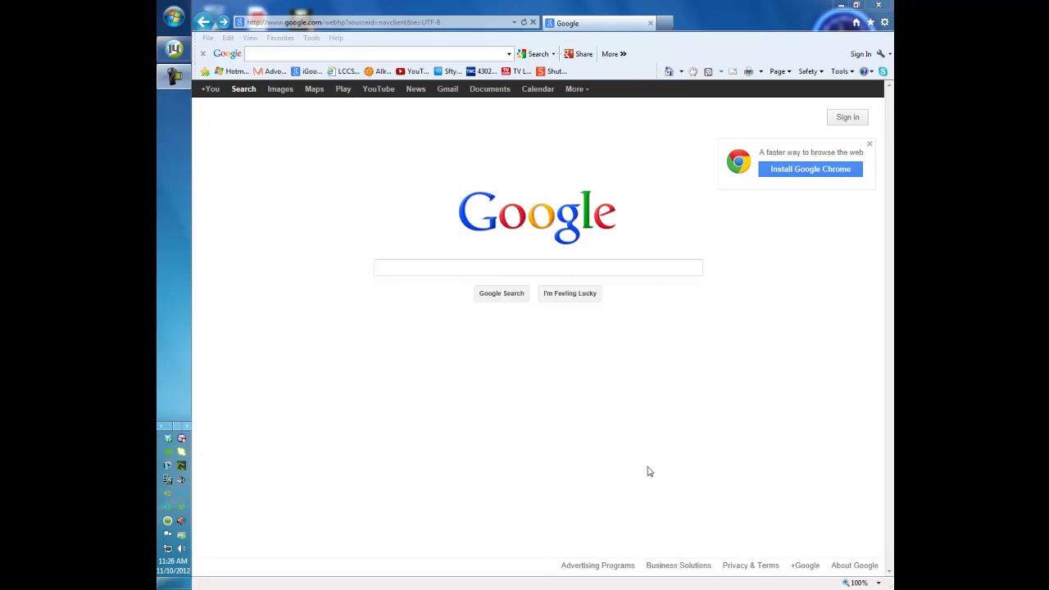
Search Google for 'zoner14 free' and open the Zoner Photo Studio FREE website
left_click(393, 268)
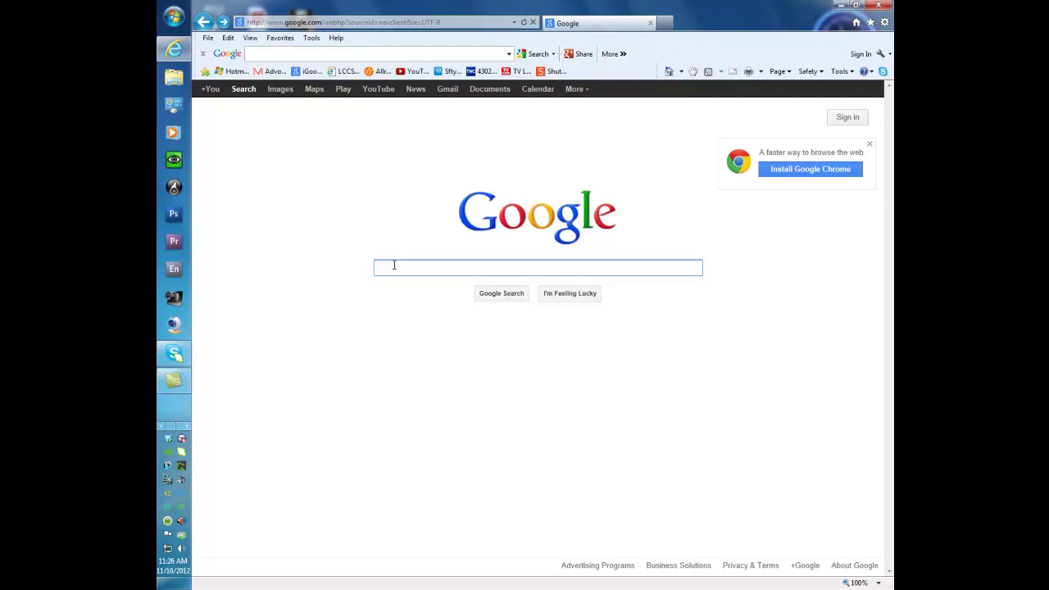
type("zoner")
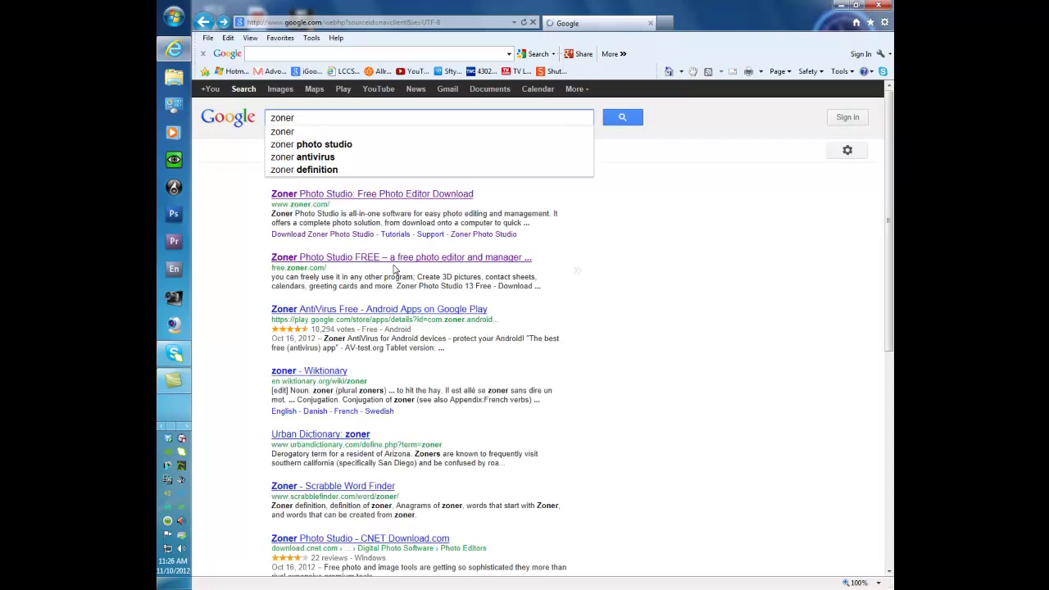
type("14")
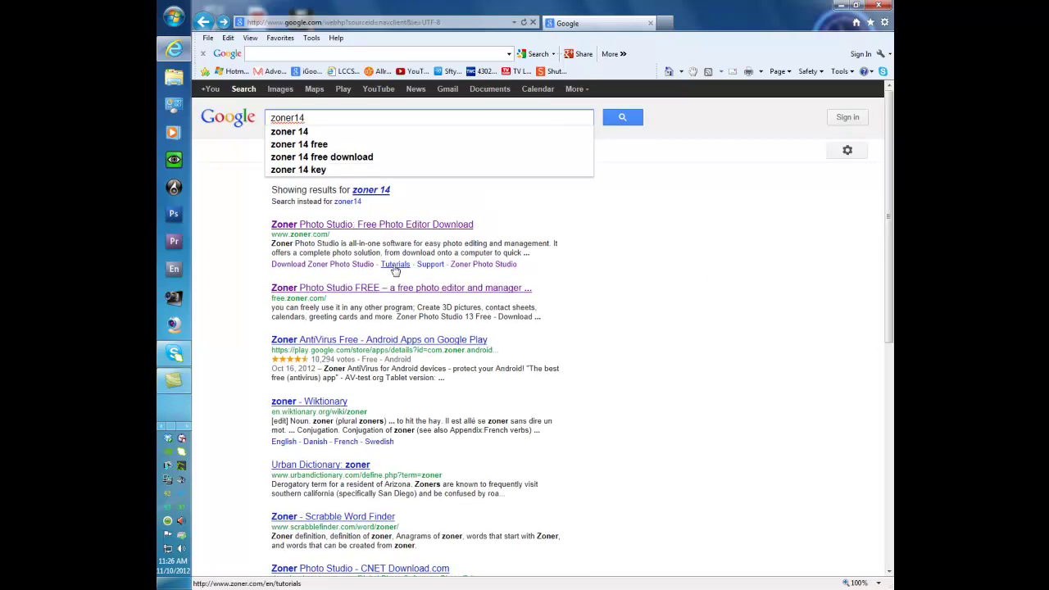
type(" free")
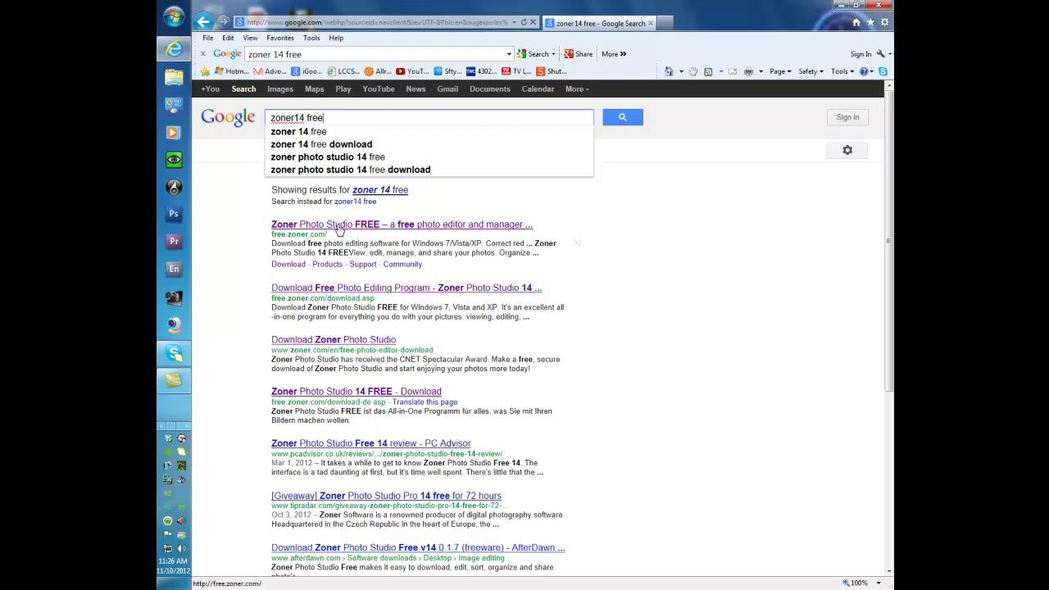
left_click(339, 228)
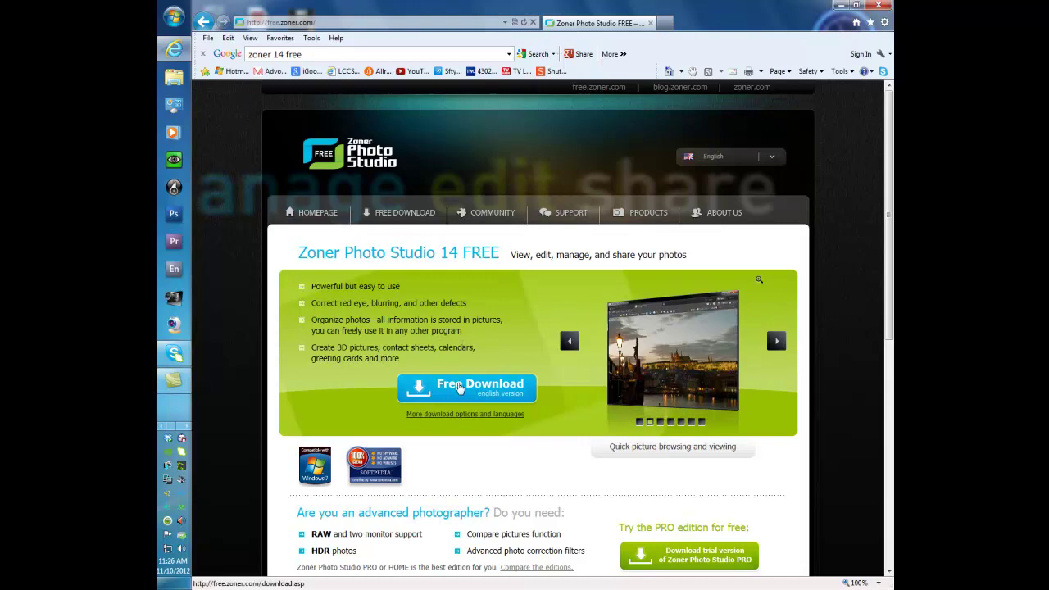
Start downloading zps14_en_free.exe from the USA alternative source on the free download page
left_click(458, 388)
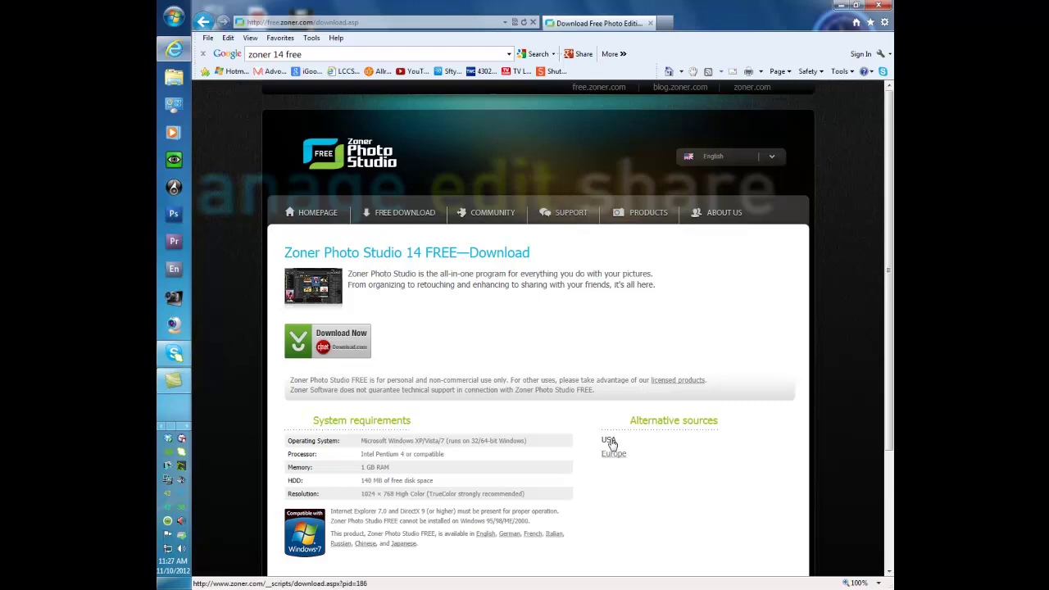
left_click(609, 440)
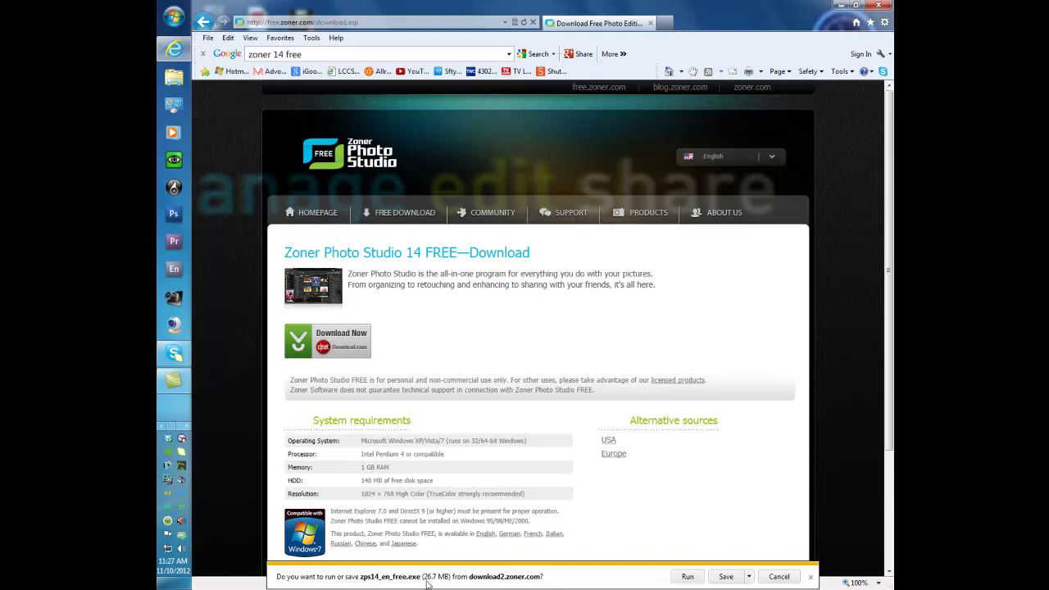
left_click(749, 577)
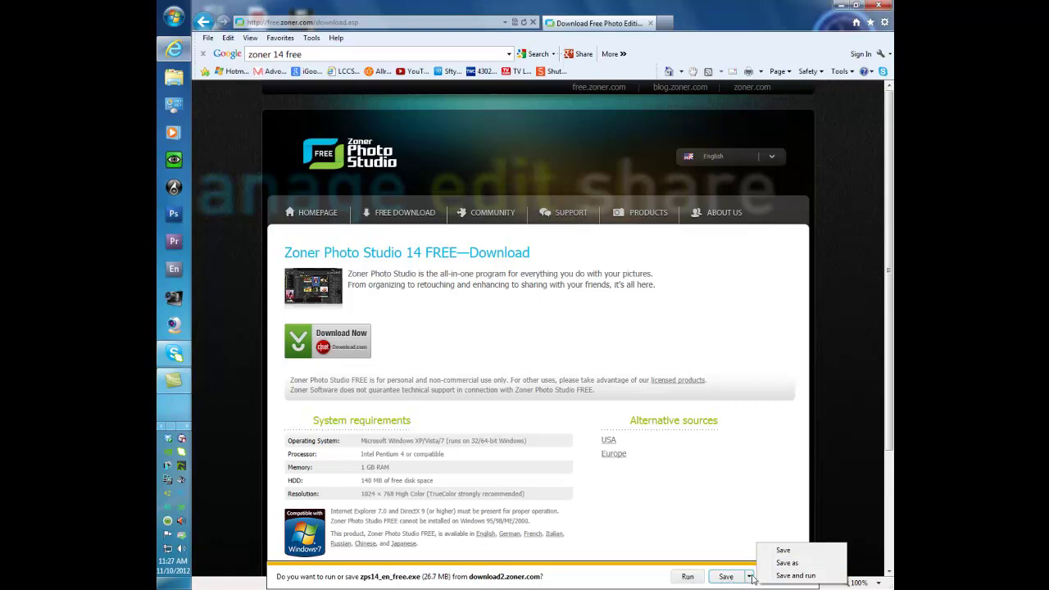
left_click(785, 563)
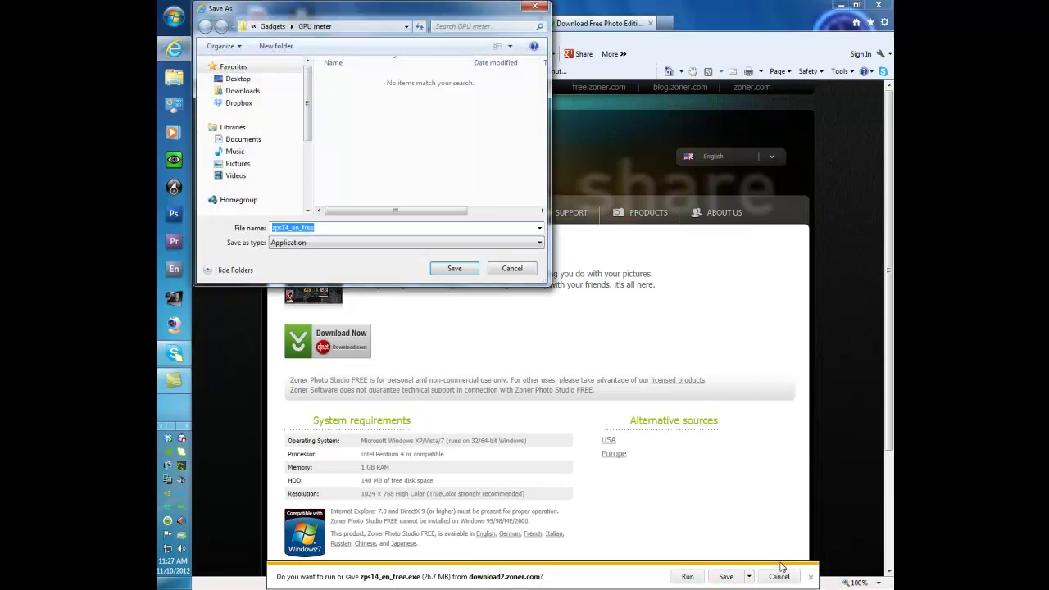
left_click(243, 91)
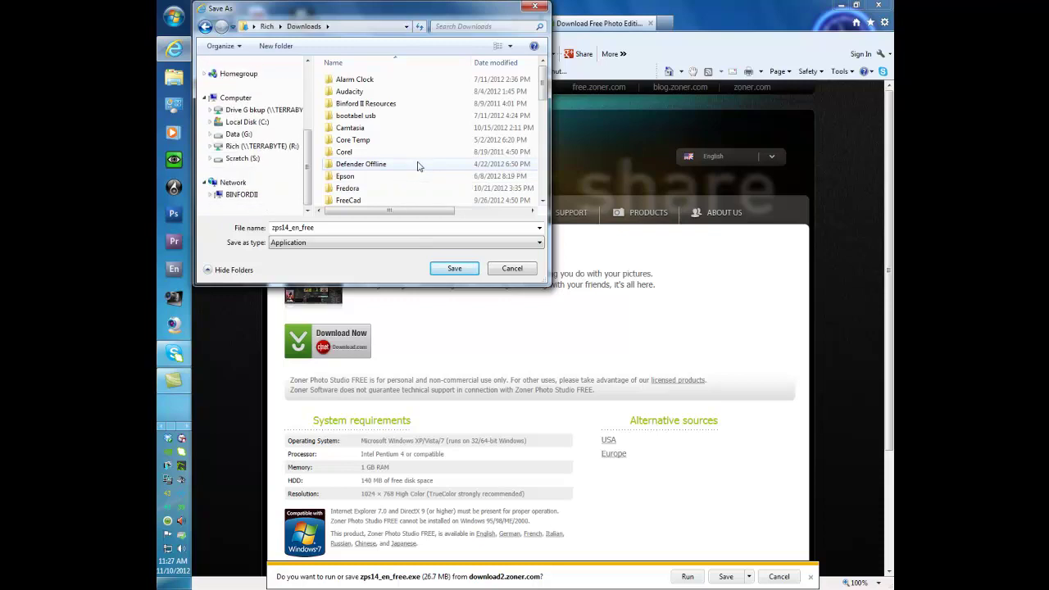
left_click(418, 164)
scroll(418, 166, "down", 6)
scroll(418, 166, "down", 5)
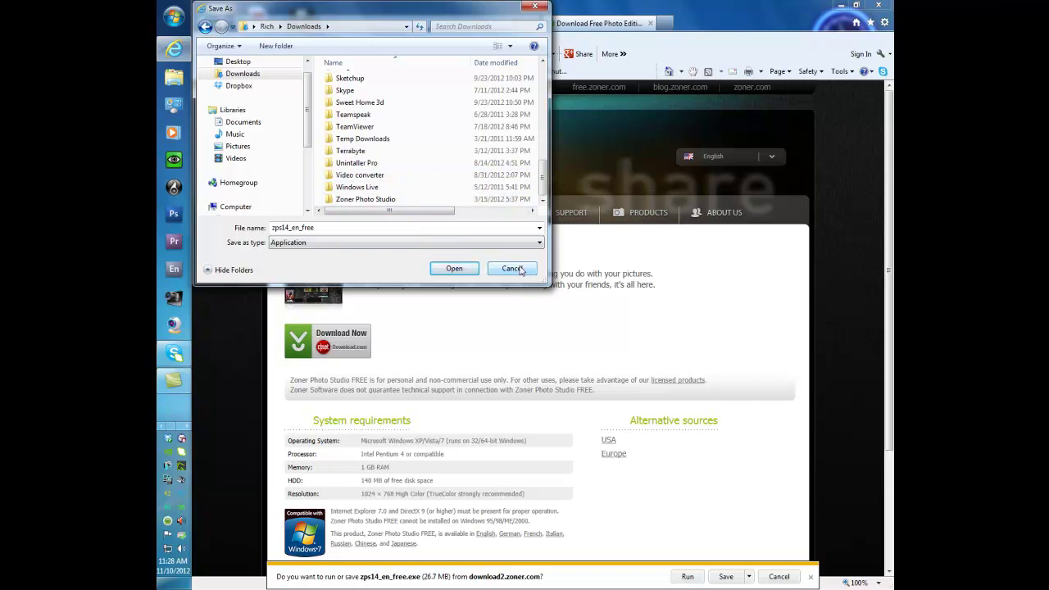
left_click(512, 269)
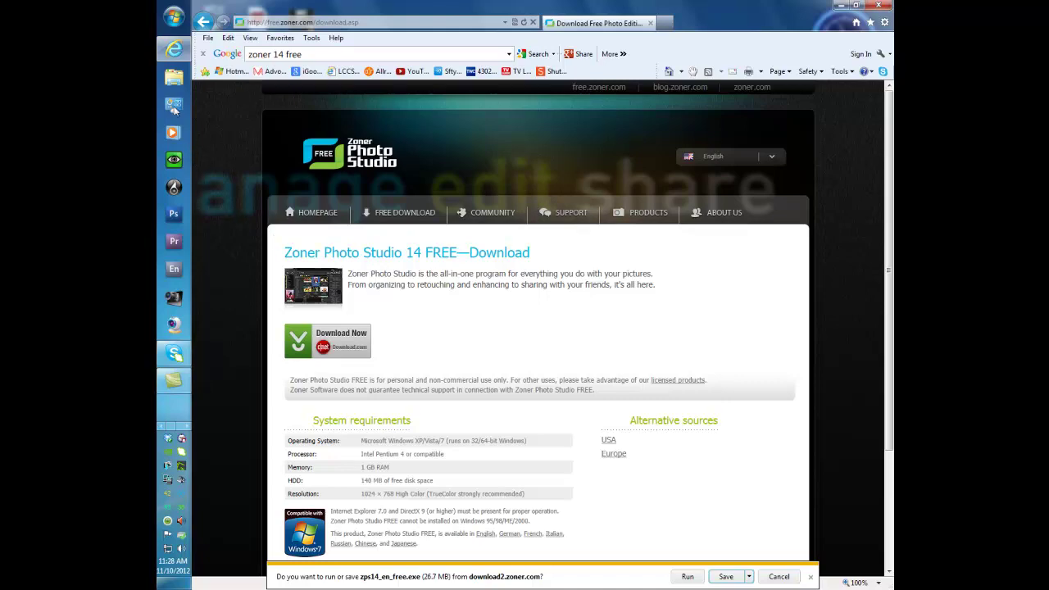
Minimise Internet Explorer and bring Zoner Photo Studio 14 FREE to the front
left_click(173, 51)
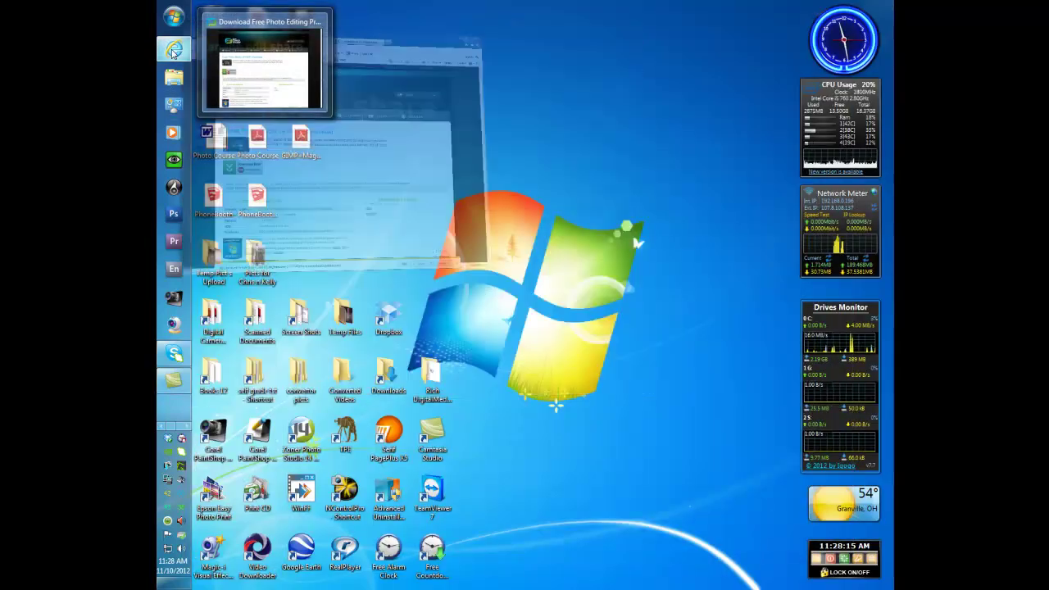
mouse_move(173, 381)
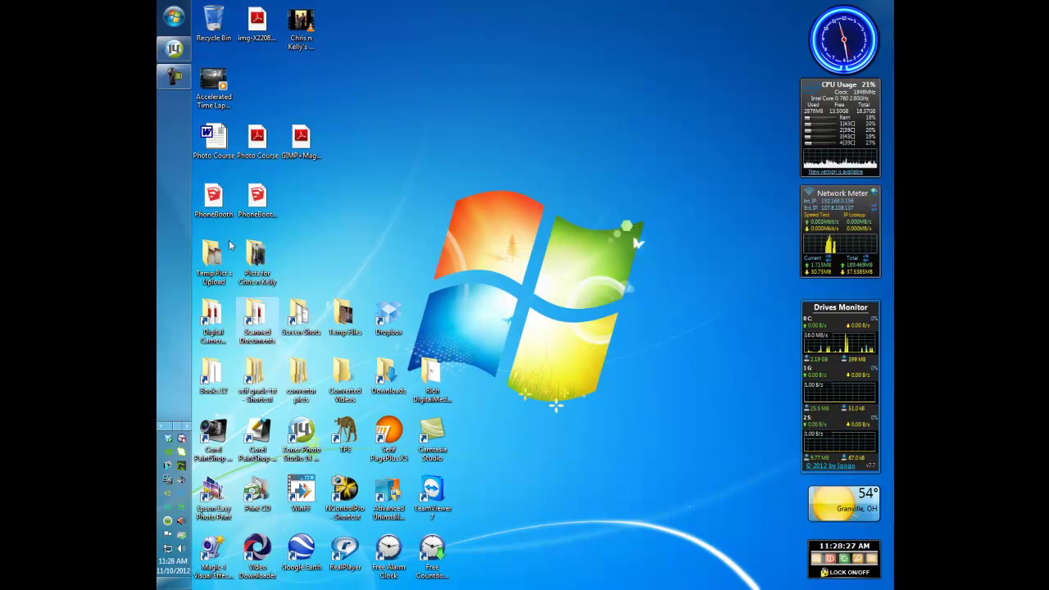
left_click(172, 50)
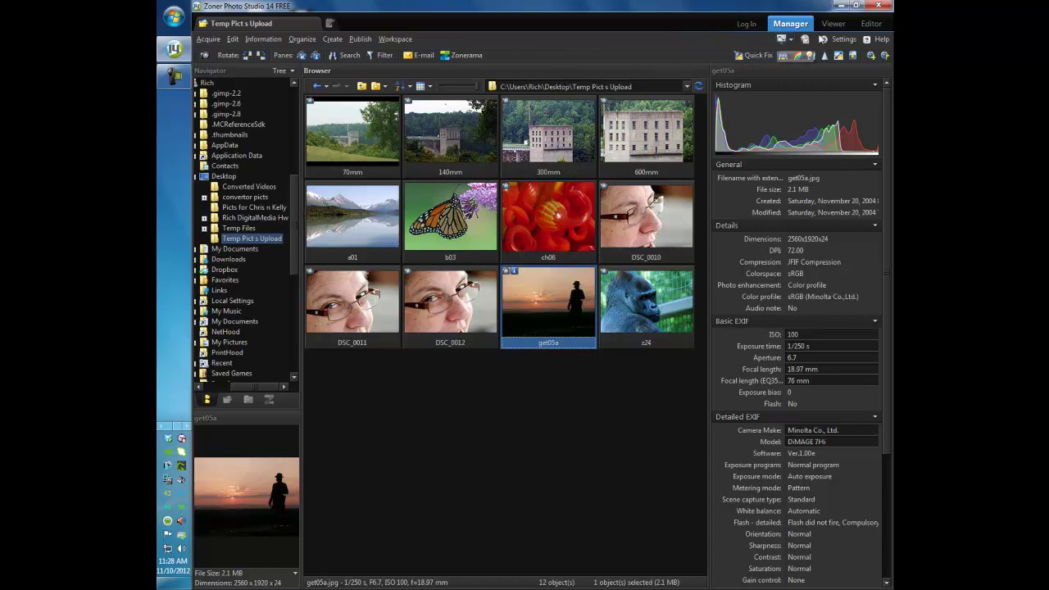
In Viewer mode, page through ch06, DSC_0010, DSC_0011 and a01 from the Filmstrip
left_click(833, 28)
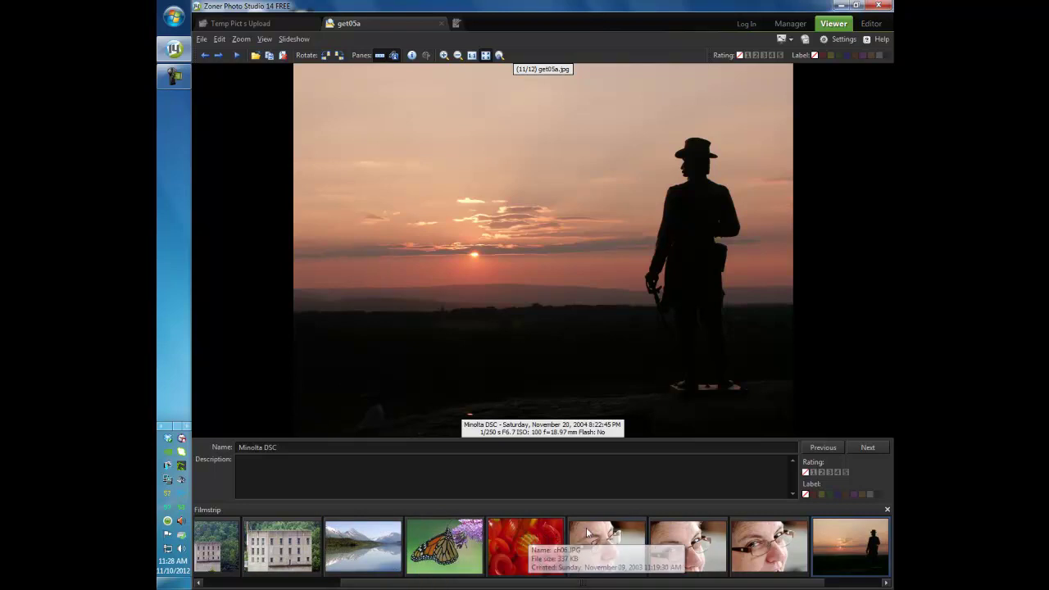
left_click(525, 545)
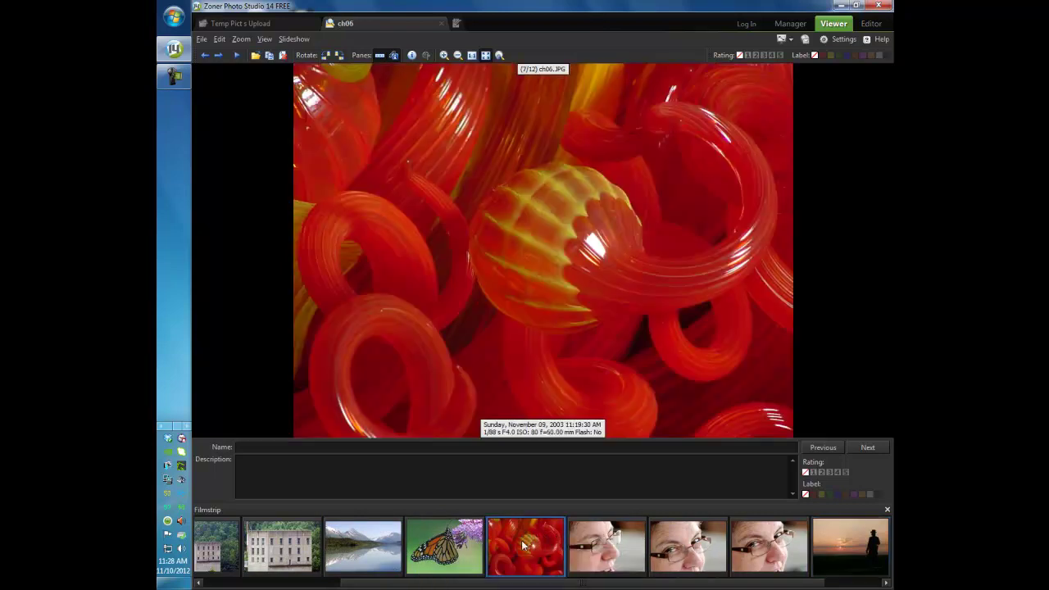
left_click(596, 537)
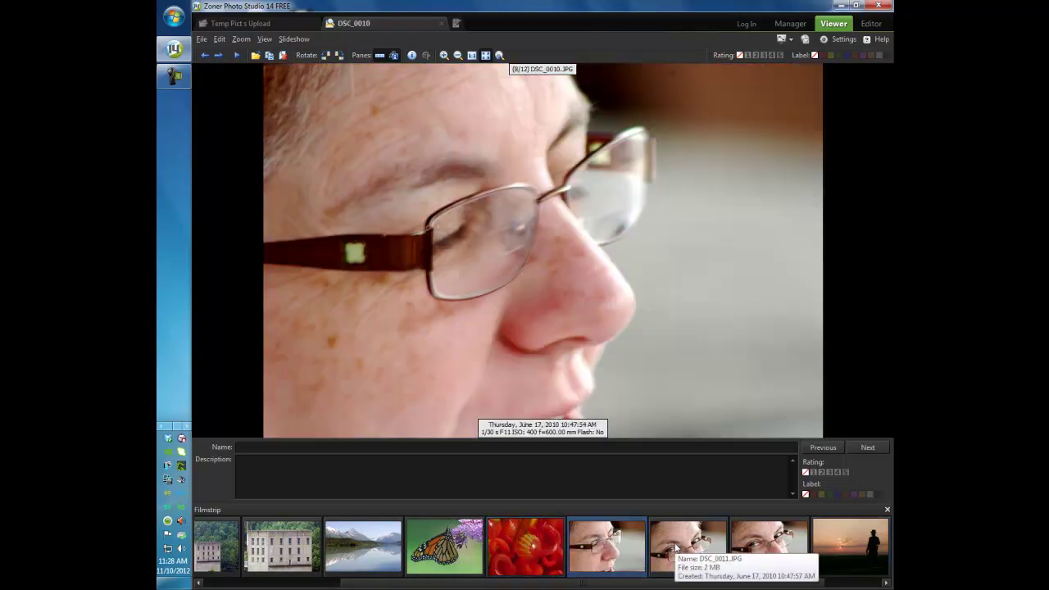
left_click(677, 547)
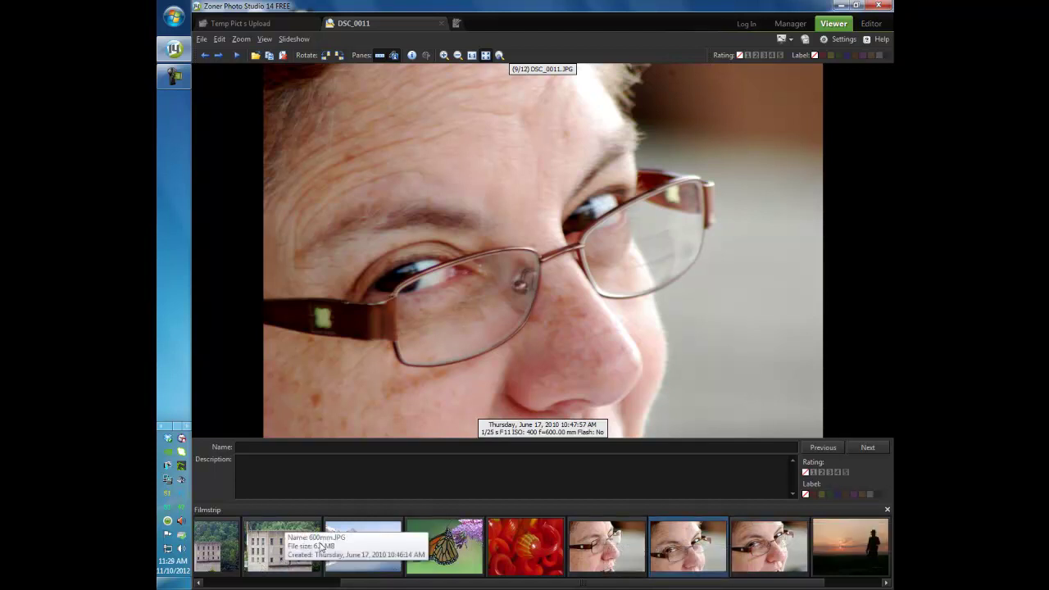
left_click(360, 546)
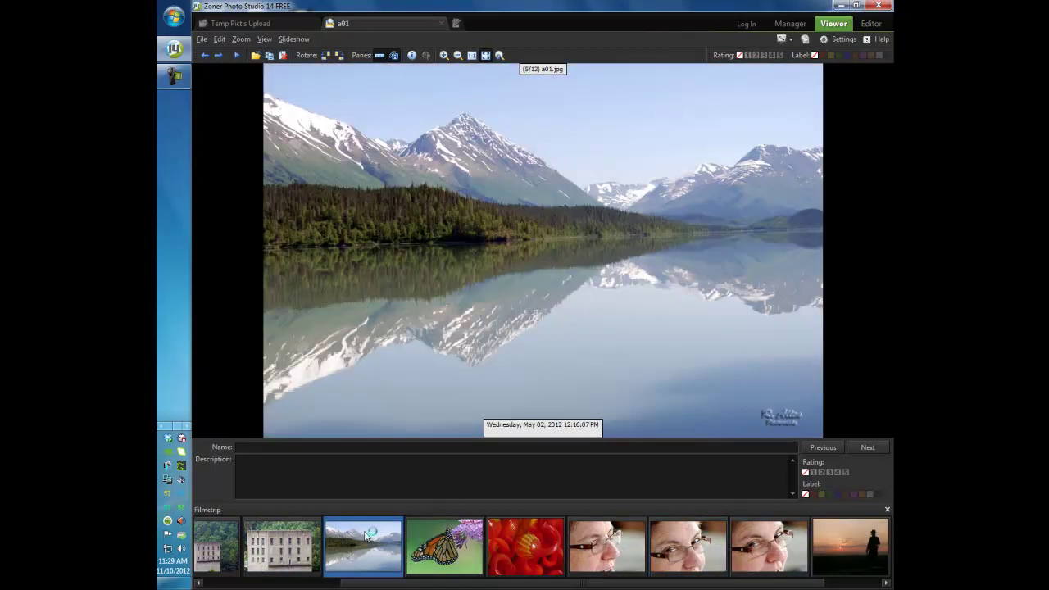
Open a01.jpg in the Editor, browse its Adjust, Effects and Edit menus, then return to Manager
left_click(870, 25)
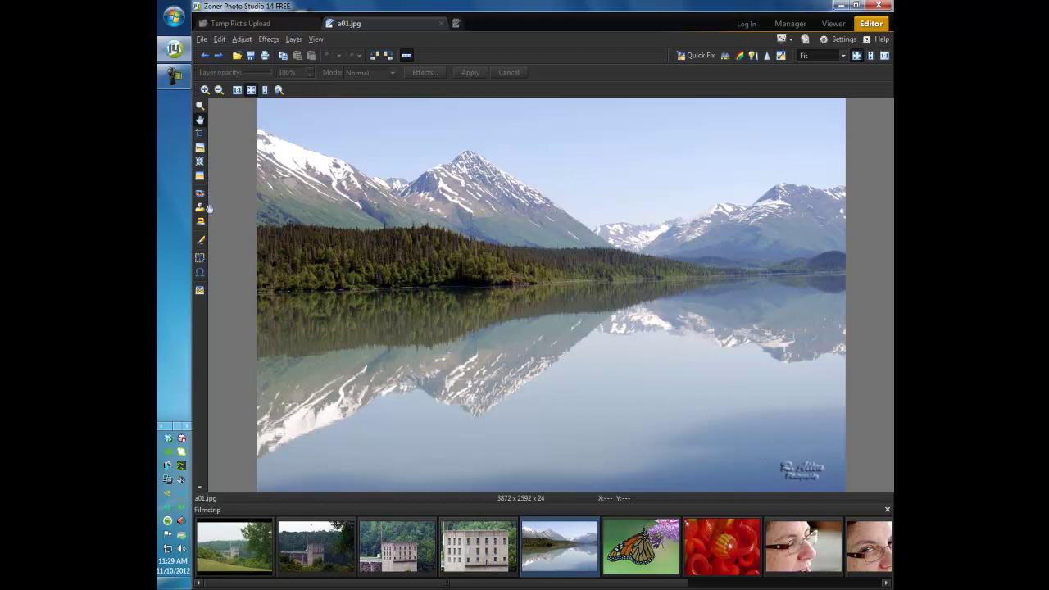
left_click(245, 39)
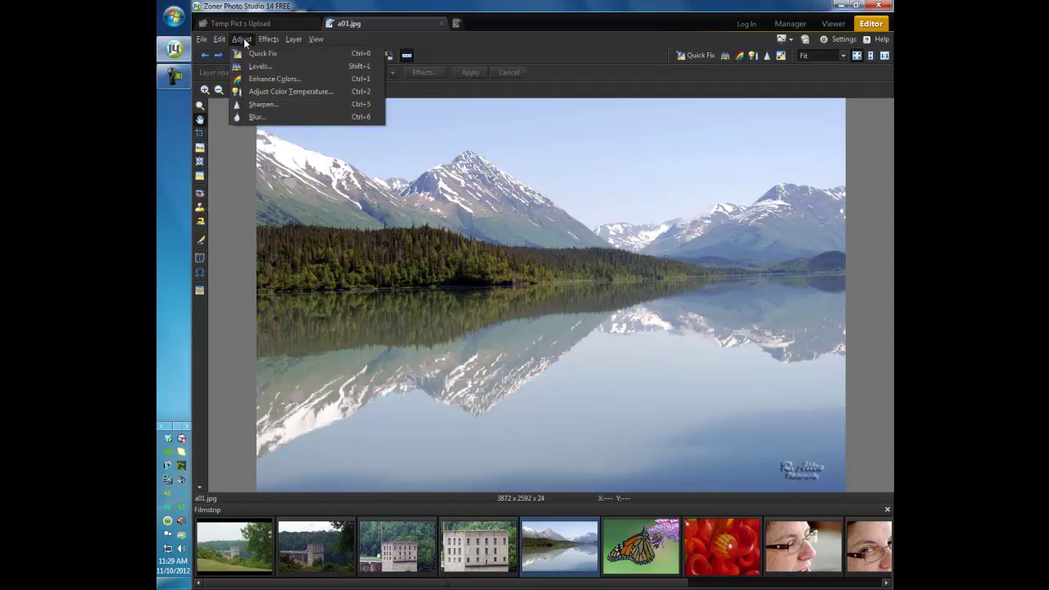
mouse_move(264, 41)
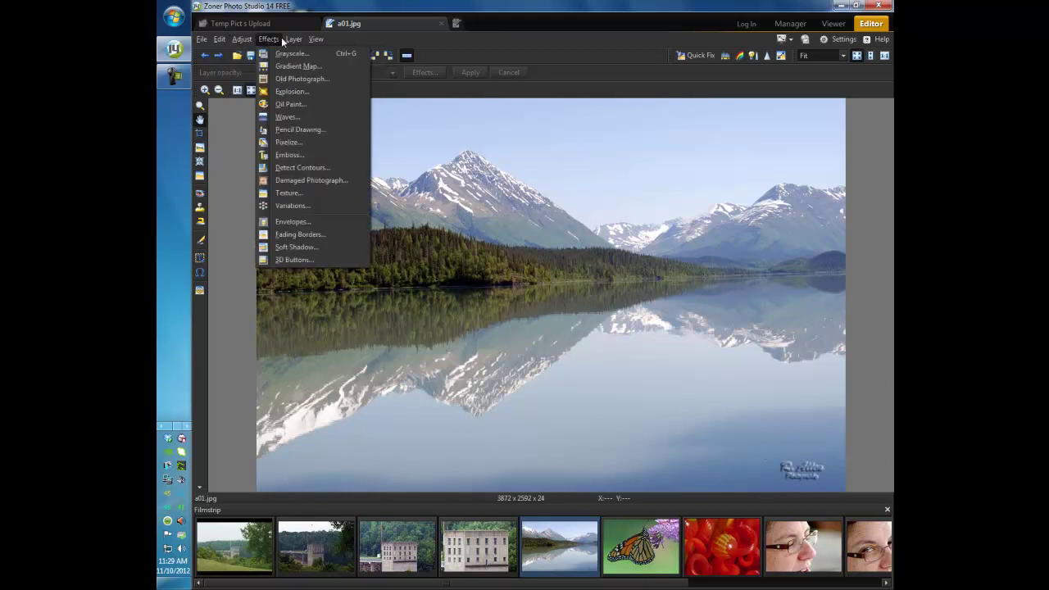
mouse_move(222, 41)
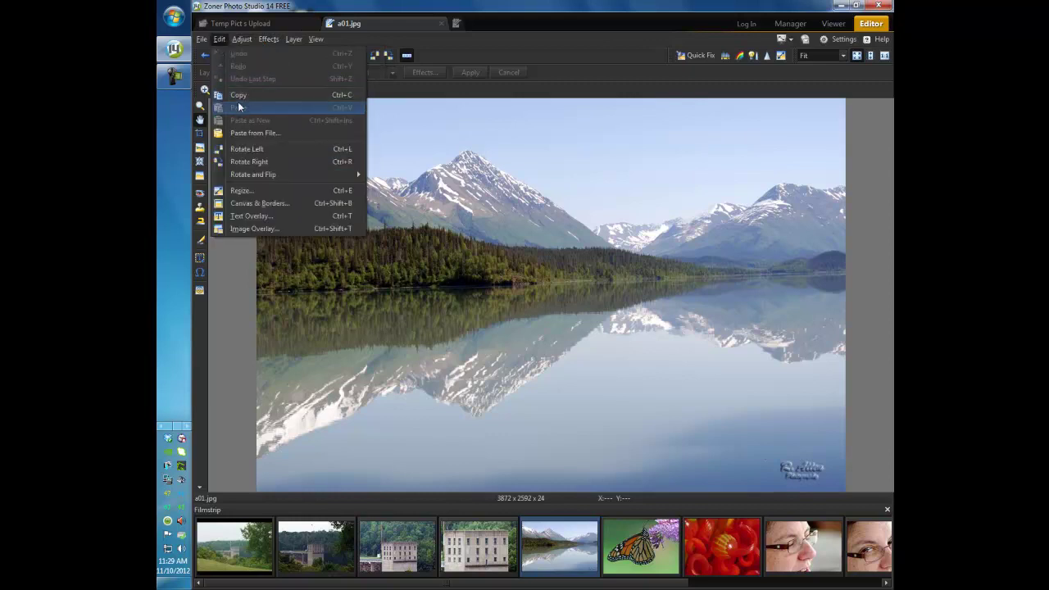
left_click(233, 268)
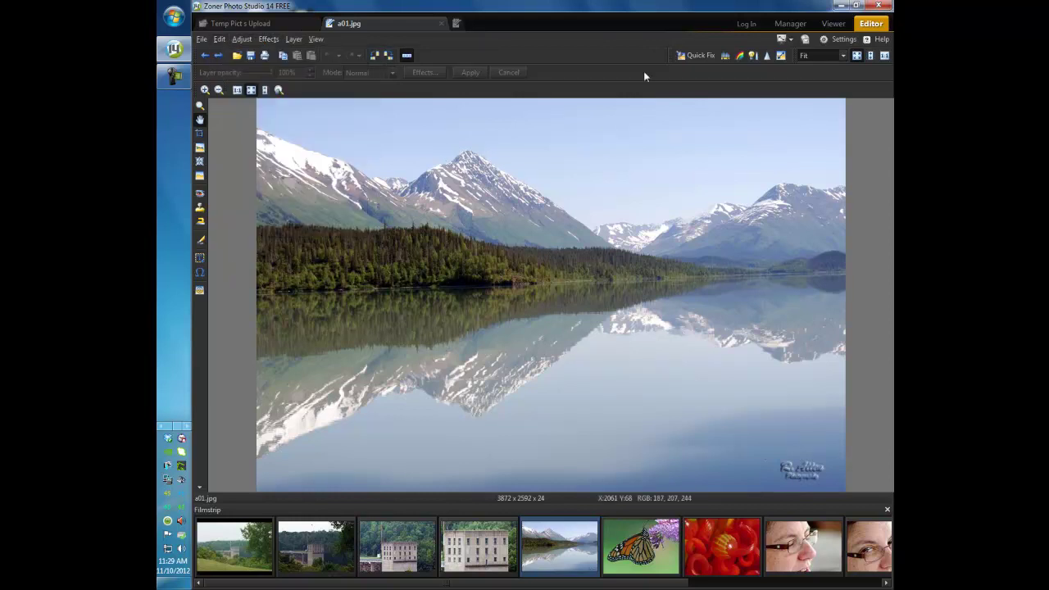
left_click(783, 23)
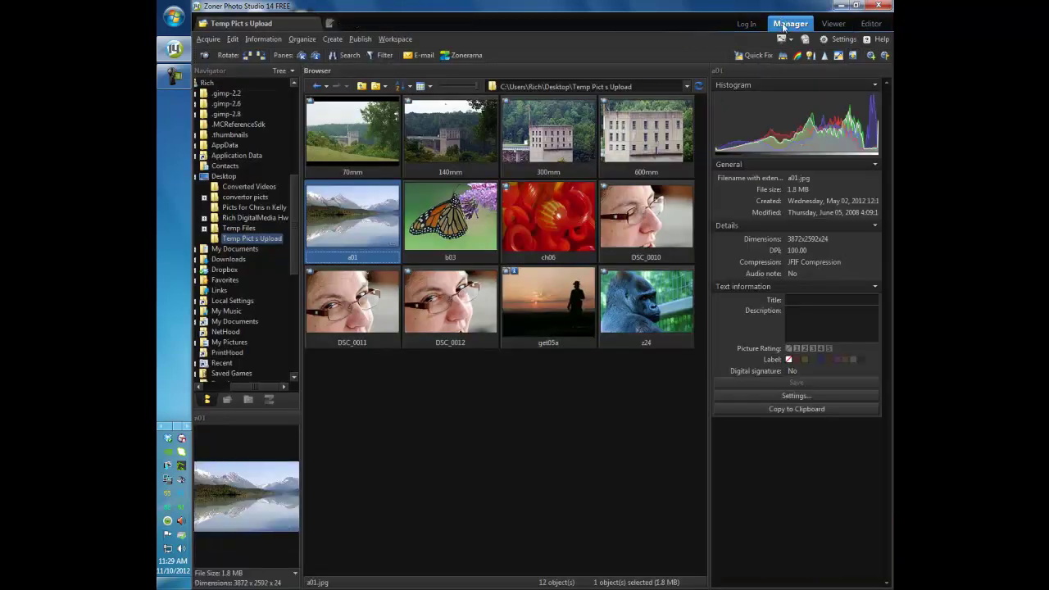
left_click(362, 40)
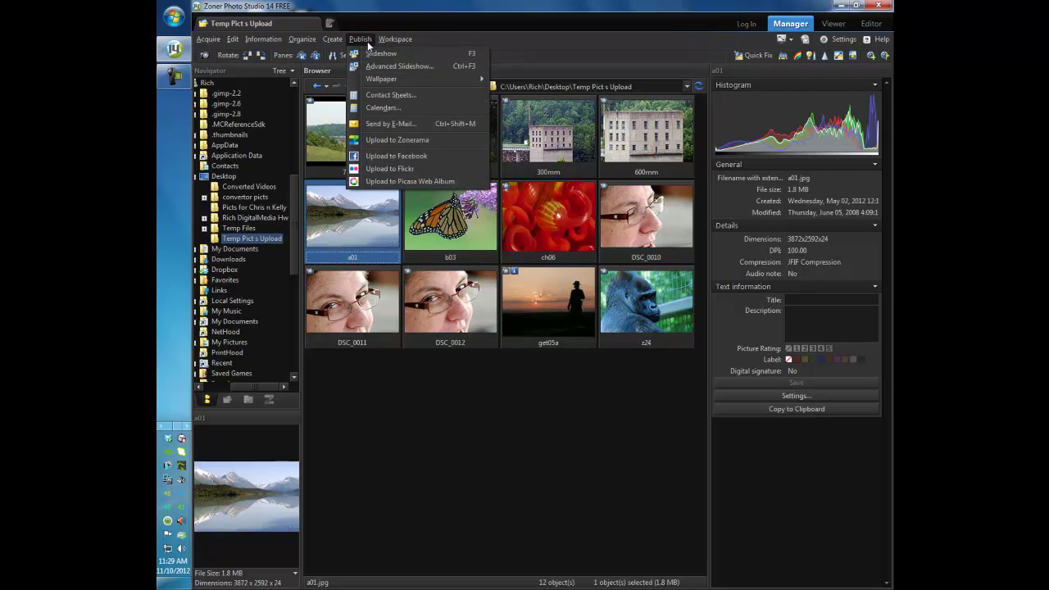
mouse_move(326, 39)
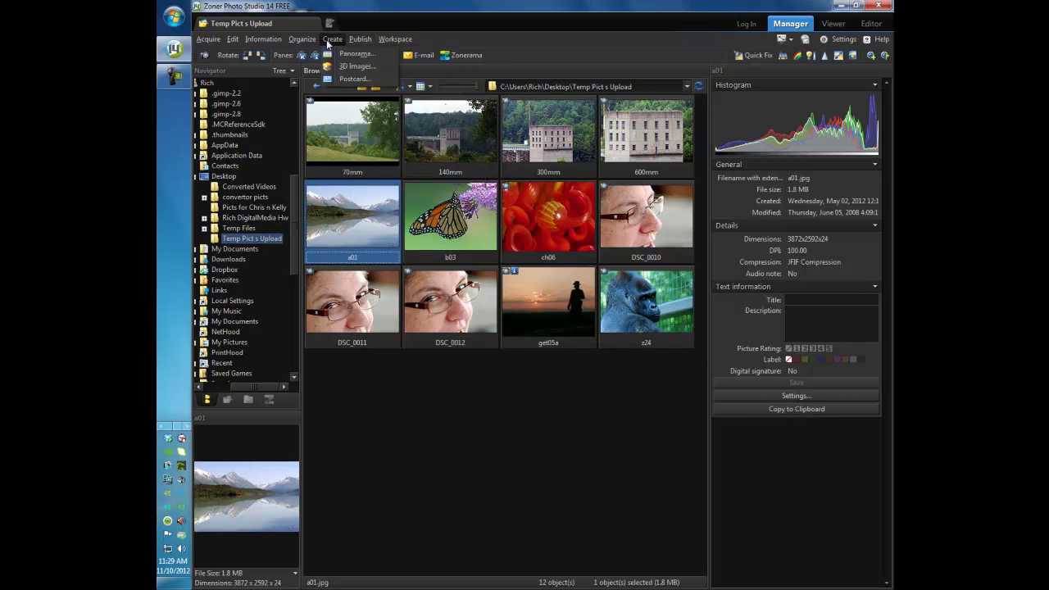
mouse_move(376, 36)
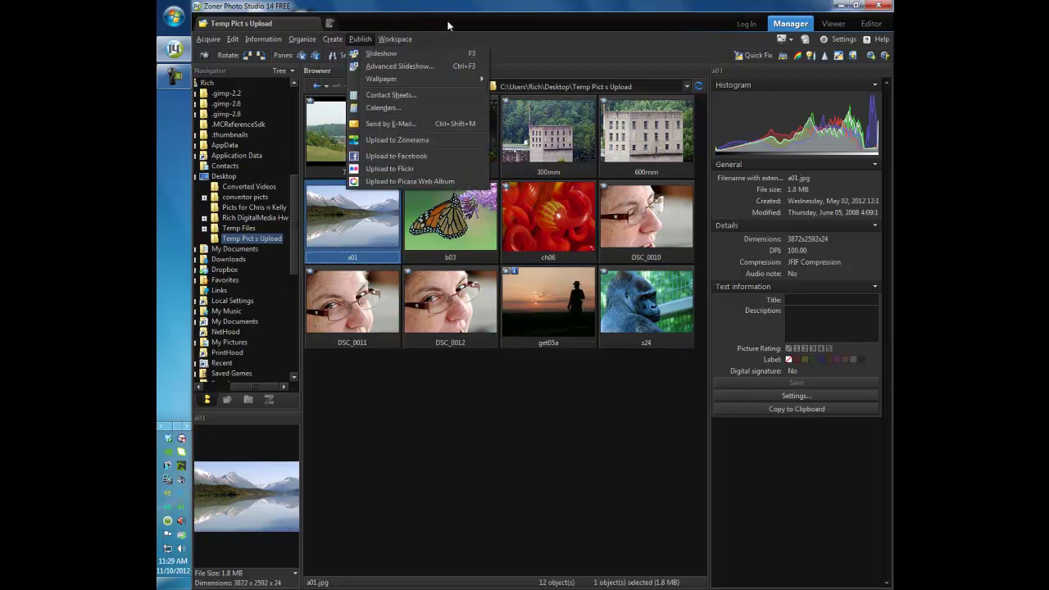
left_click(509, 36)
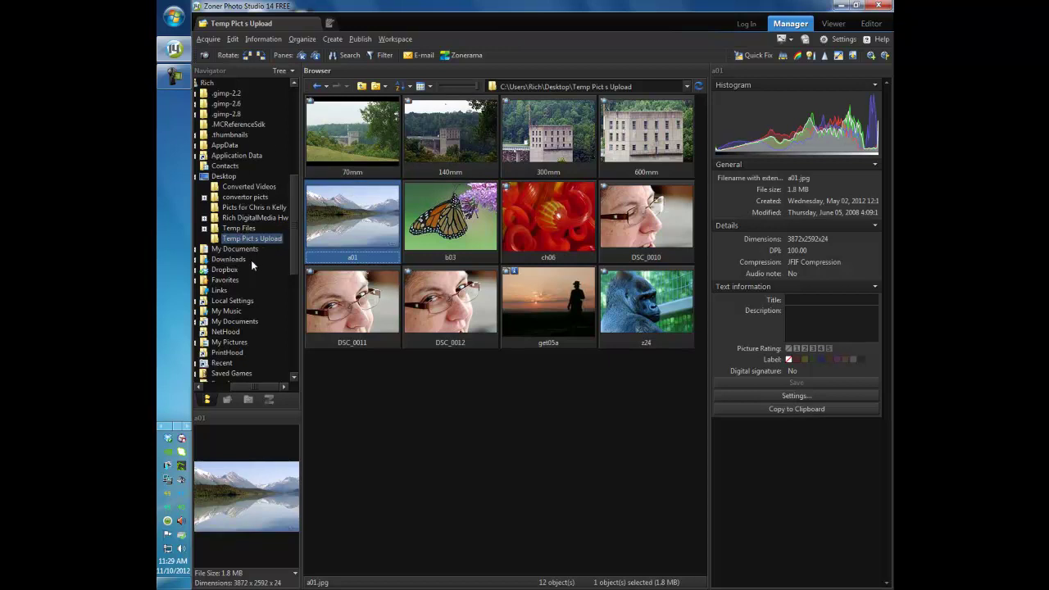
Scroll and resize the Navigator folder tree panel
left_click_drag(253, 385, 235, 384)
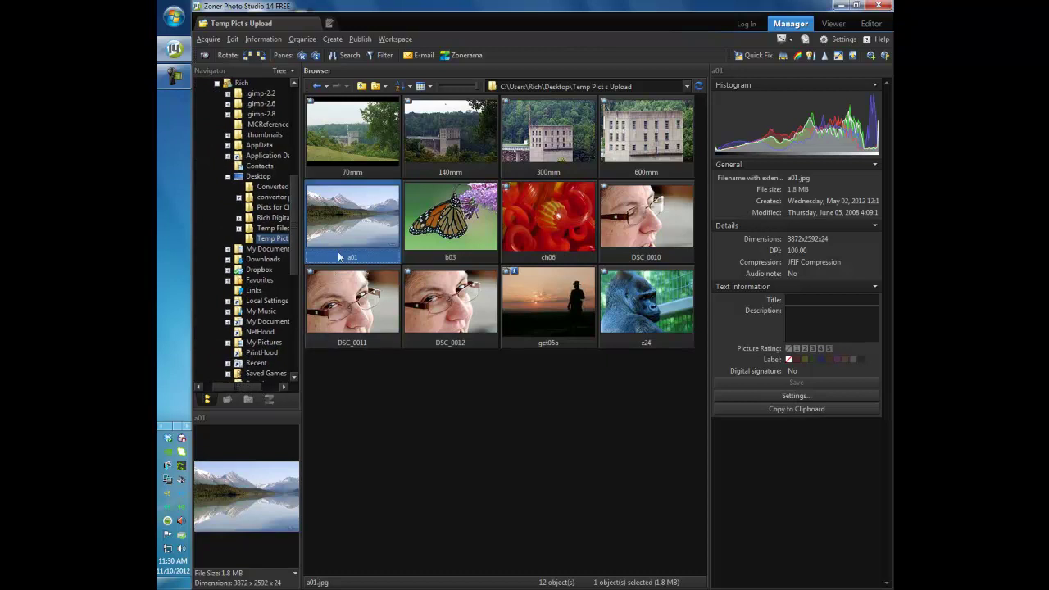
scroll(300, 183, "up", 4)
scroll(300, 184, "up", 3)
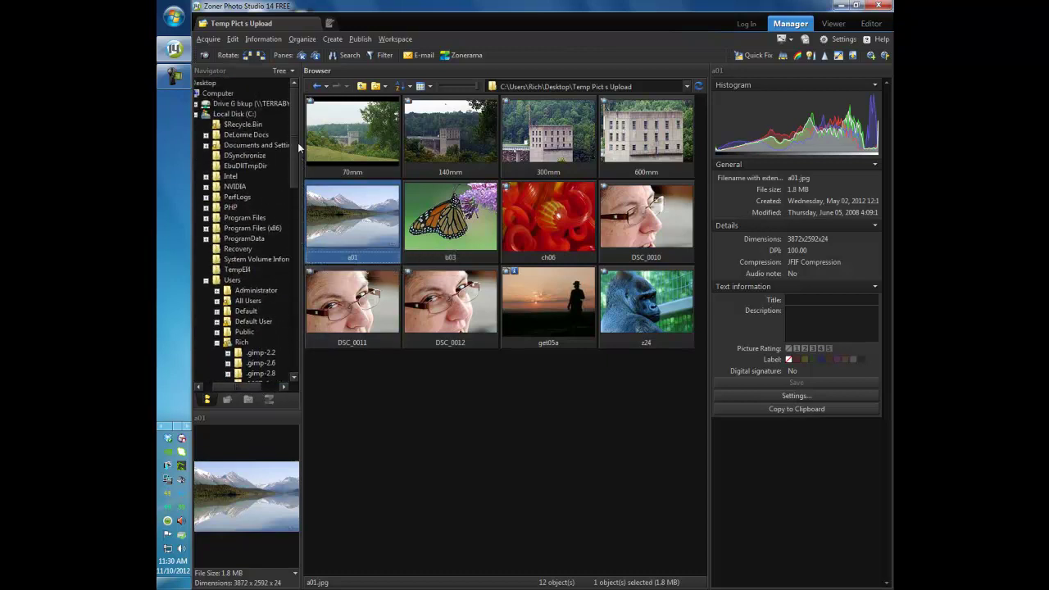
left_click_drag(298, 142, 287, 233)
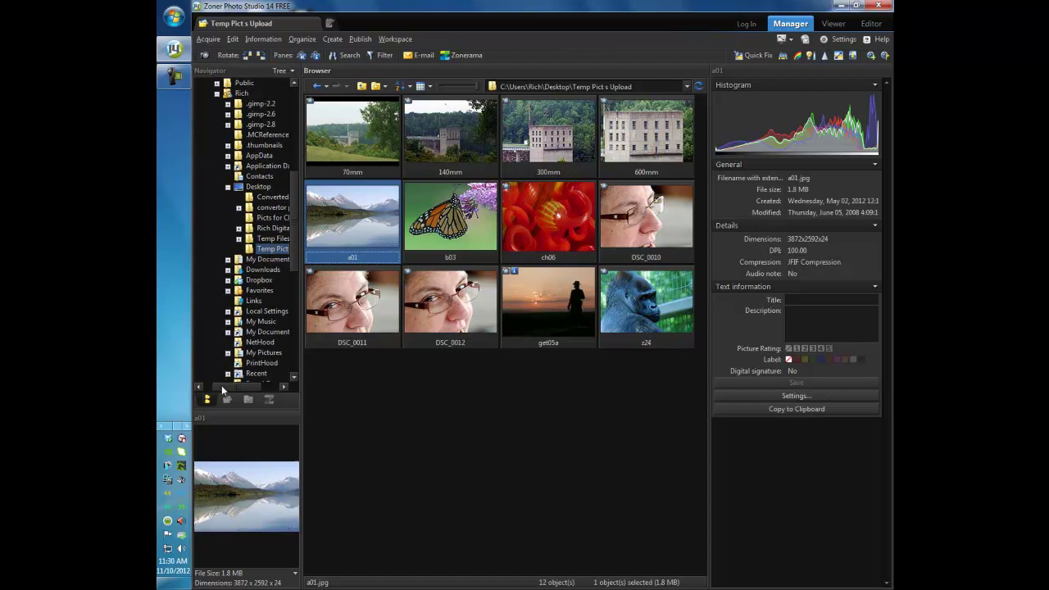
left_click_drag(222, 385, 234, 385)
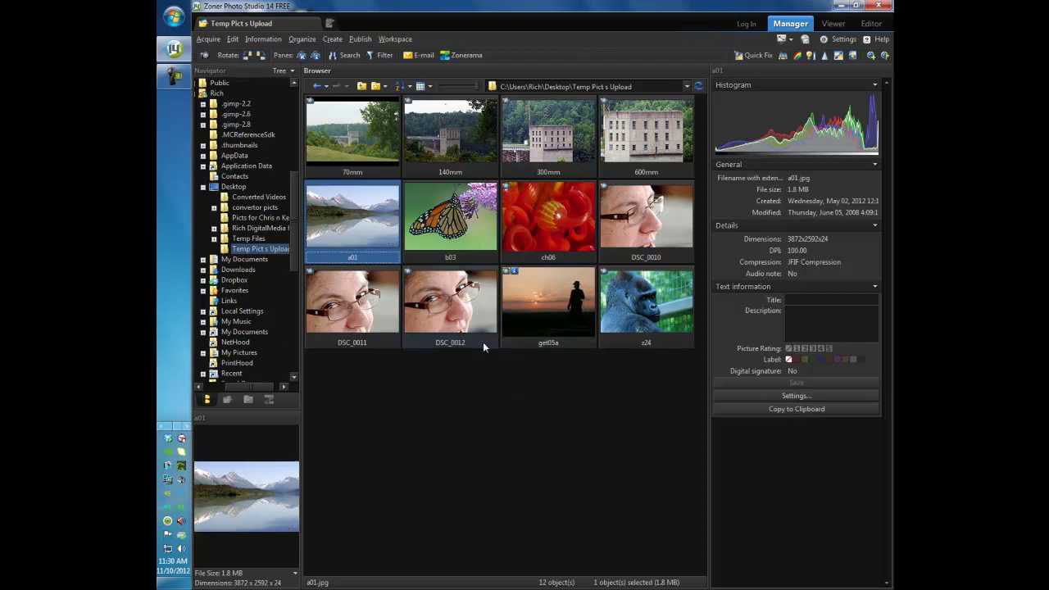
Select b03, then DSC_0012, and scroll its properties to the NIKON D80 EXIF data
left_click(450, 215)
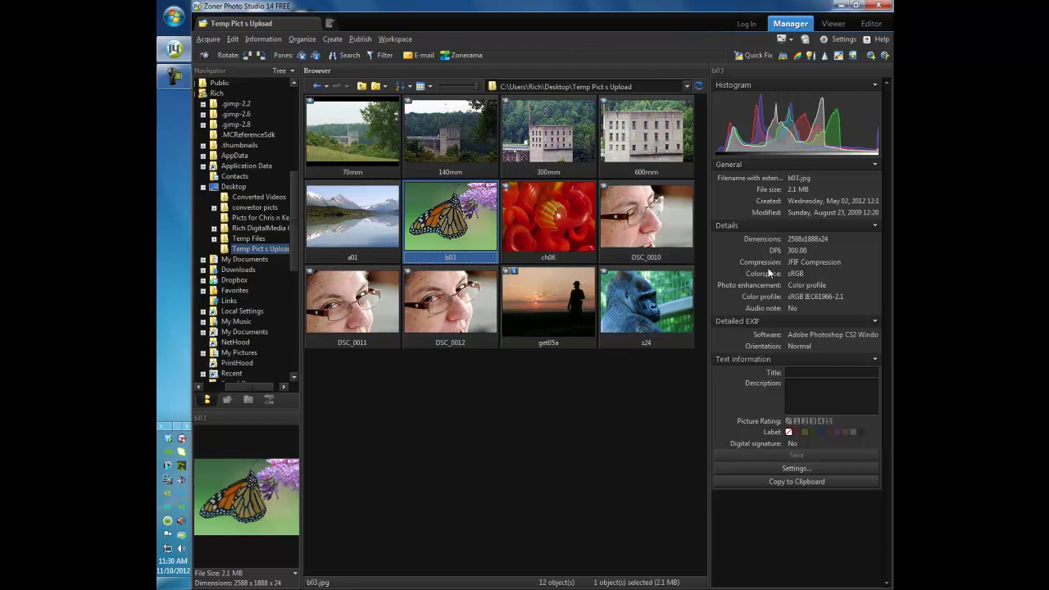
left_click(462, 305)
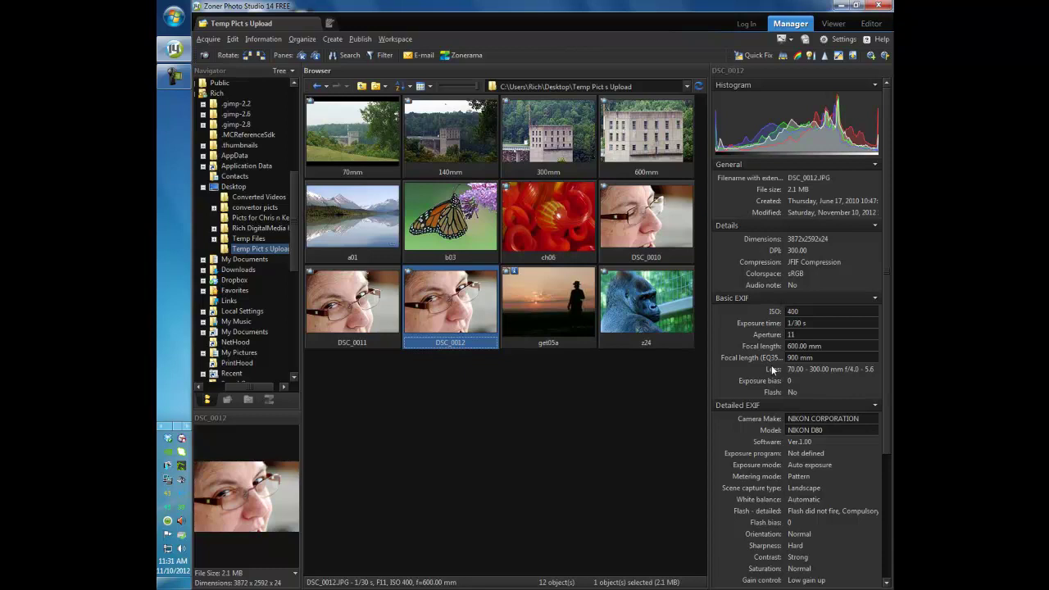
scroll(771, 365, "down", 3)
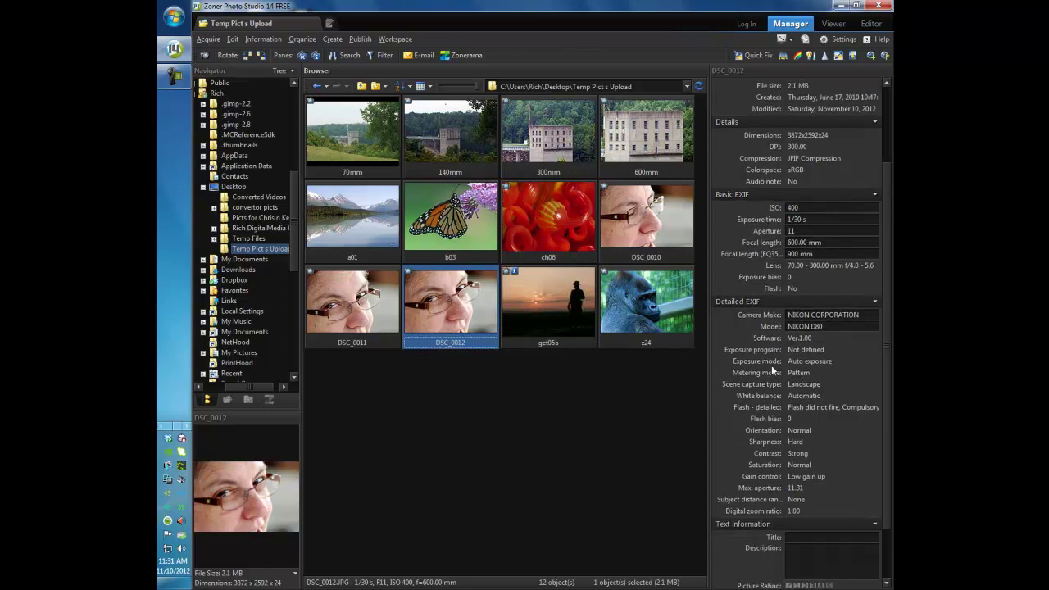
scroll(772, 365, "down", 2)
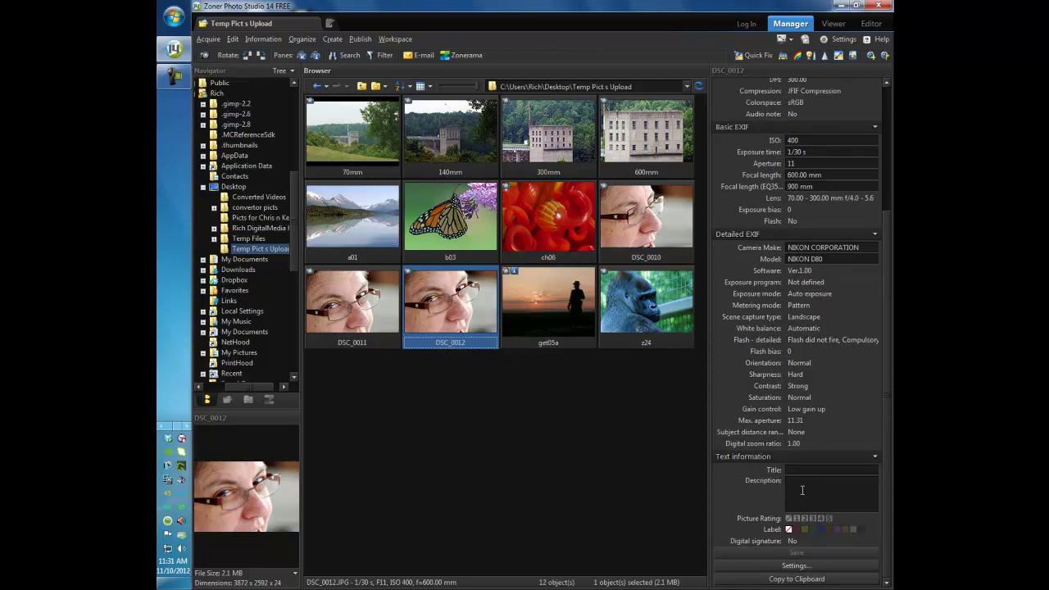
scroll(784, 495, "up", 5)
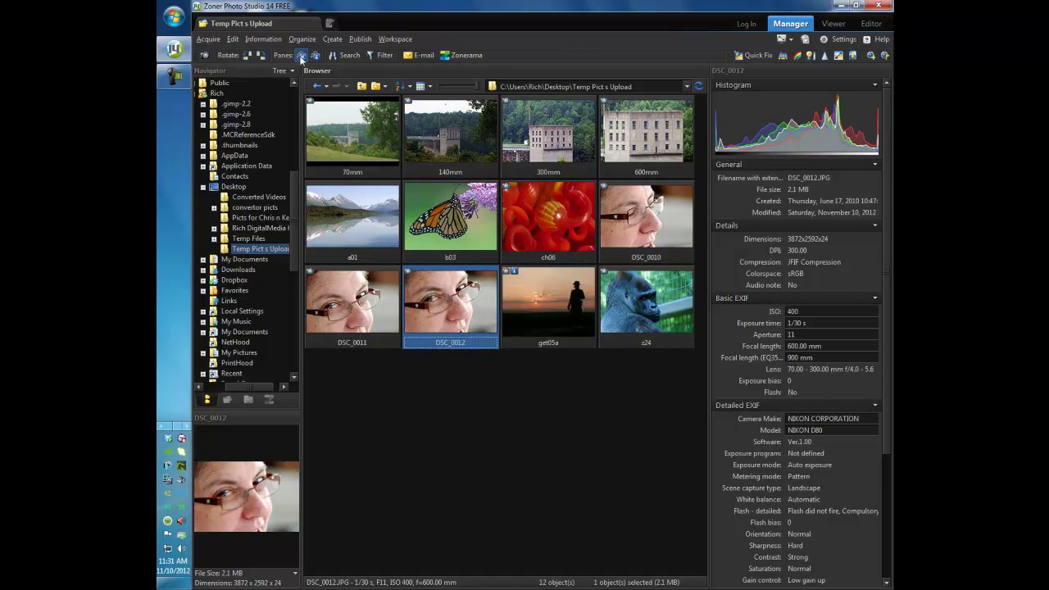
Show the Keywords pane through Information > Keywords Pane and widen it slightly
left_click(301, 55)
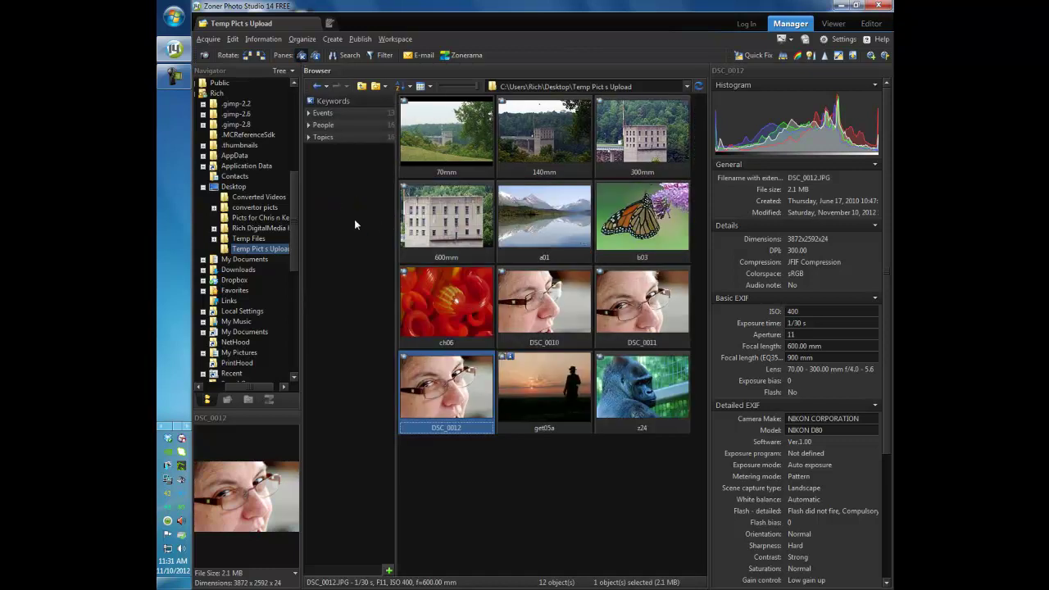
left_click(262, 41)
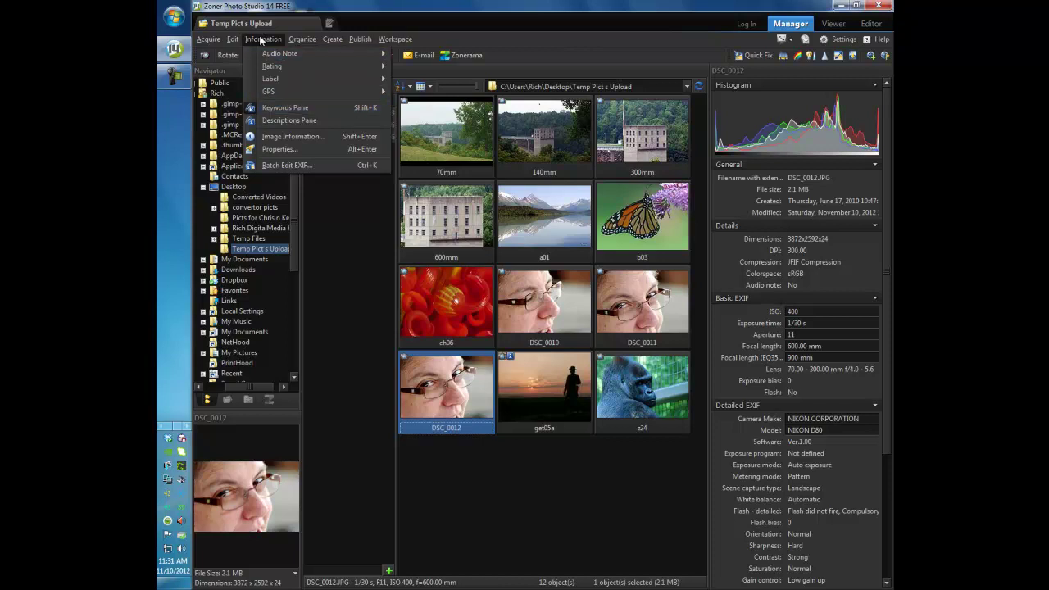
left_click(271, 108)
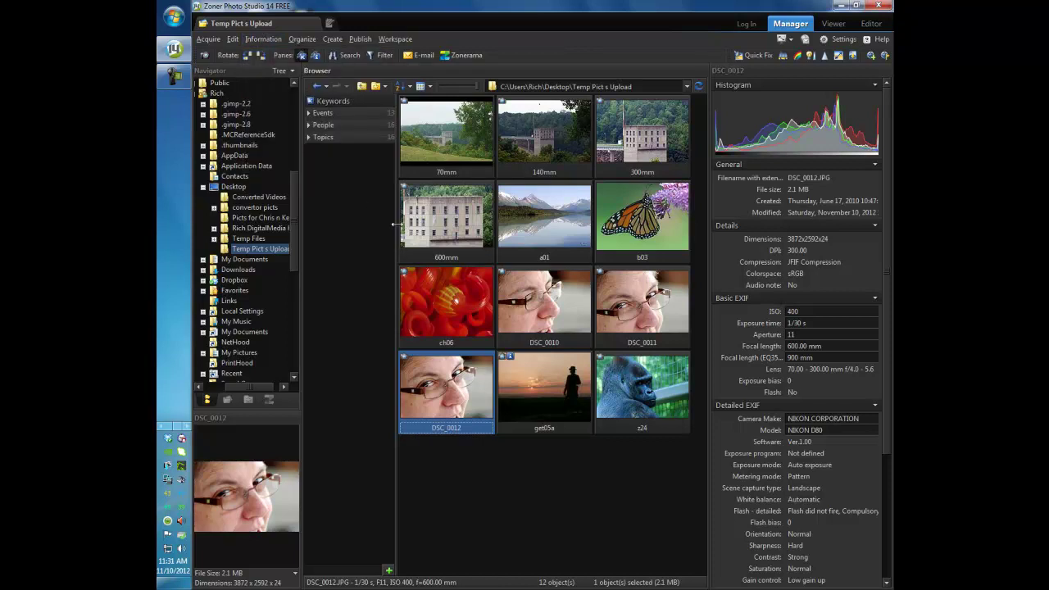
left_click_drag(396, 223, 404, 223)
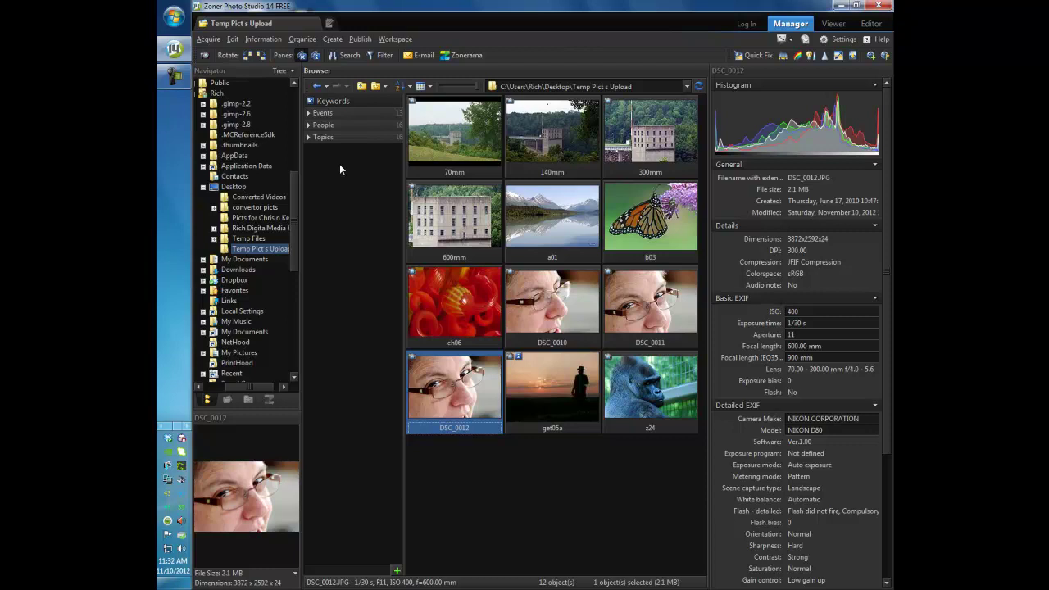
Expand the Events and People keyword groups, leaving celebration open with birthday through wedding
left_click(309, 114)
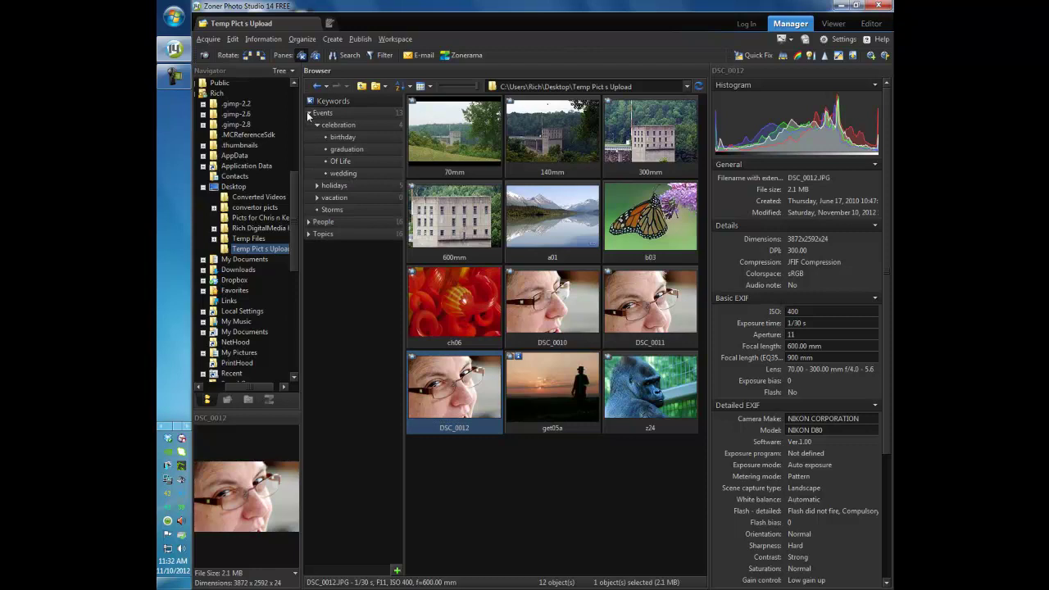
left_click(317, 124)
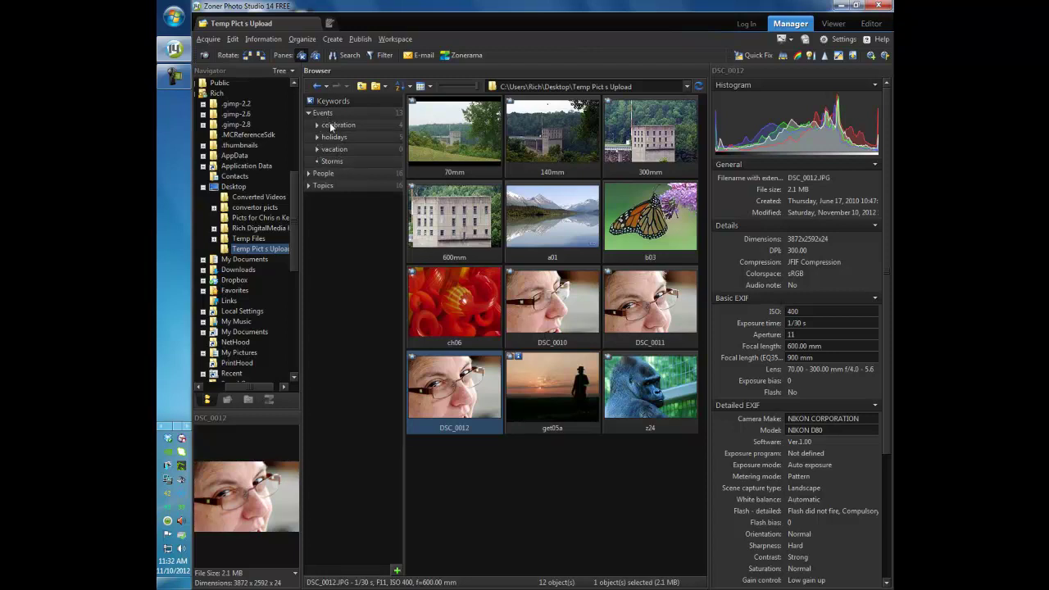
left_click(309, 173)
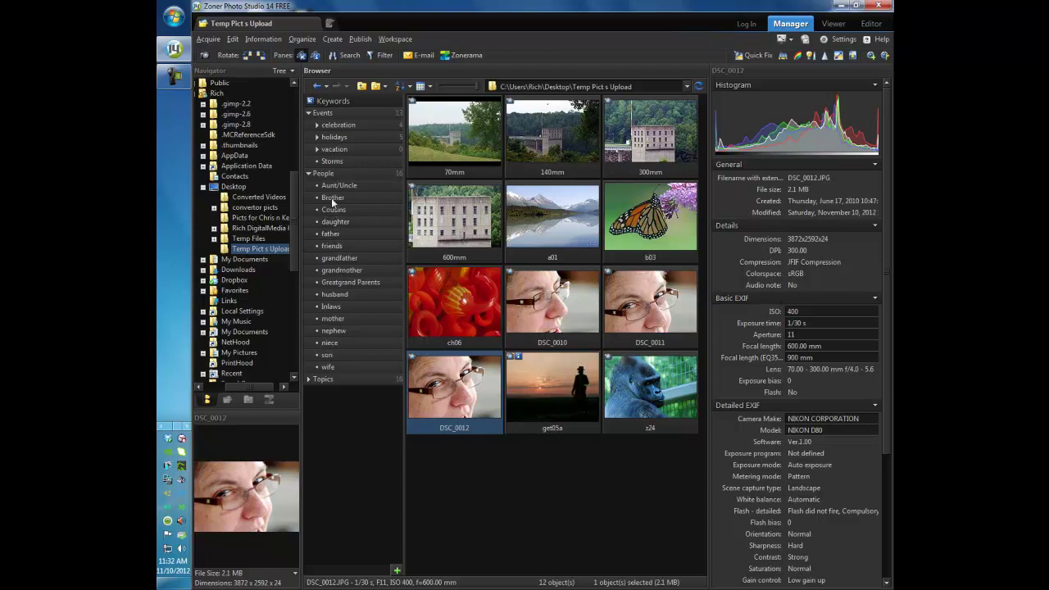
left_click(317, 126)
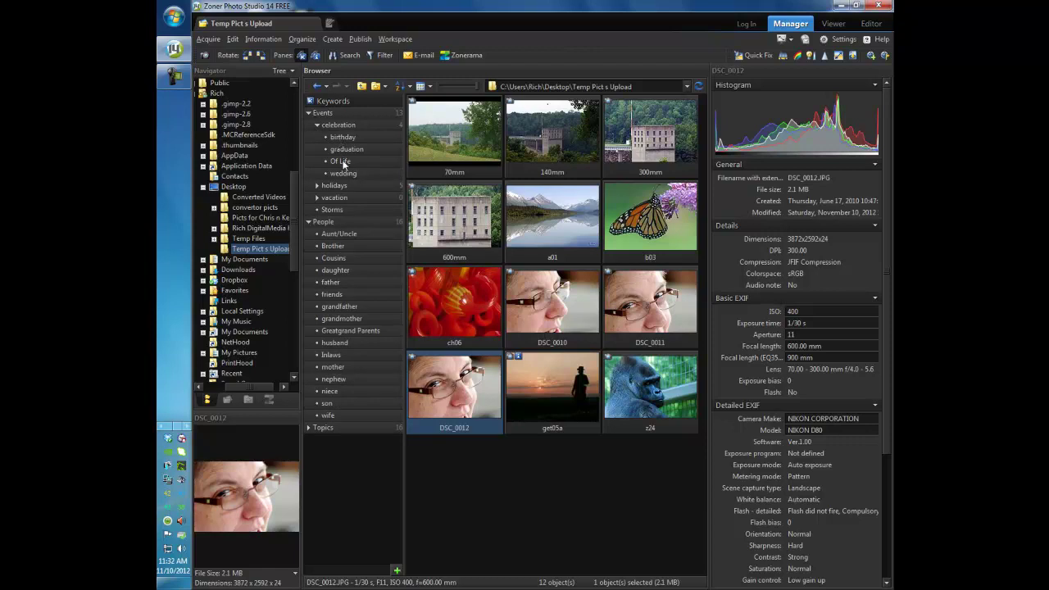
left_click(317, 126)
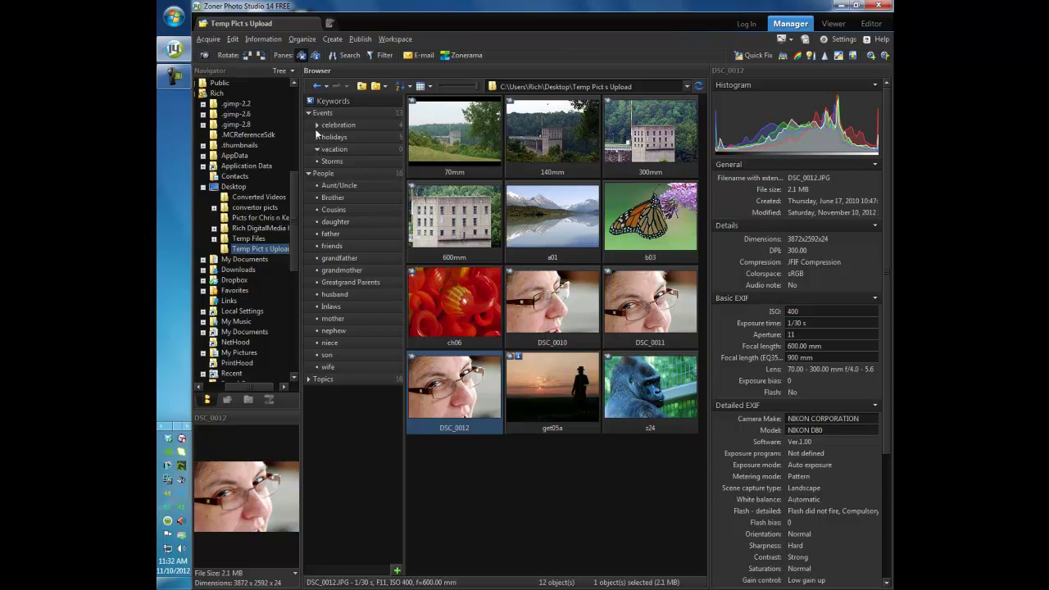
left_click(315, 124)
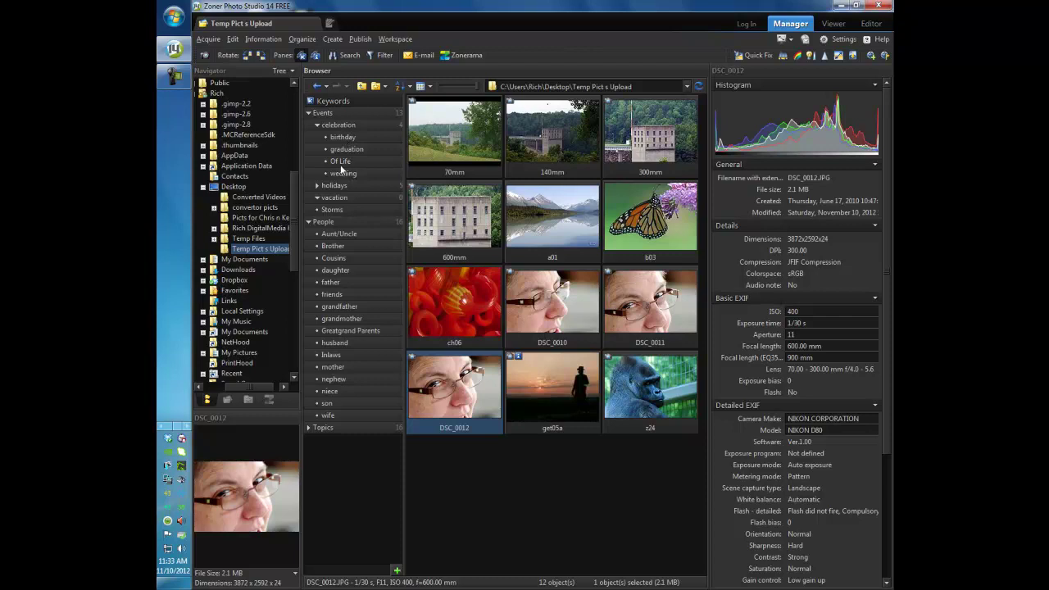
Collapse celebration, expand the Topics group, and scroll the pane down to Works of Art
left_click(318, 126)
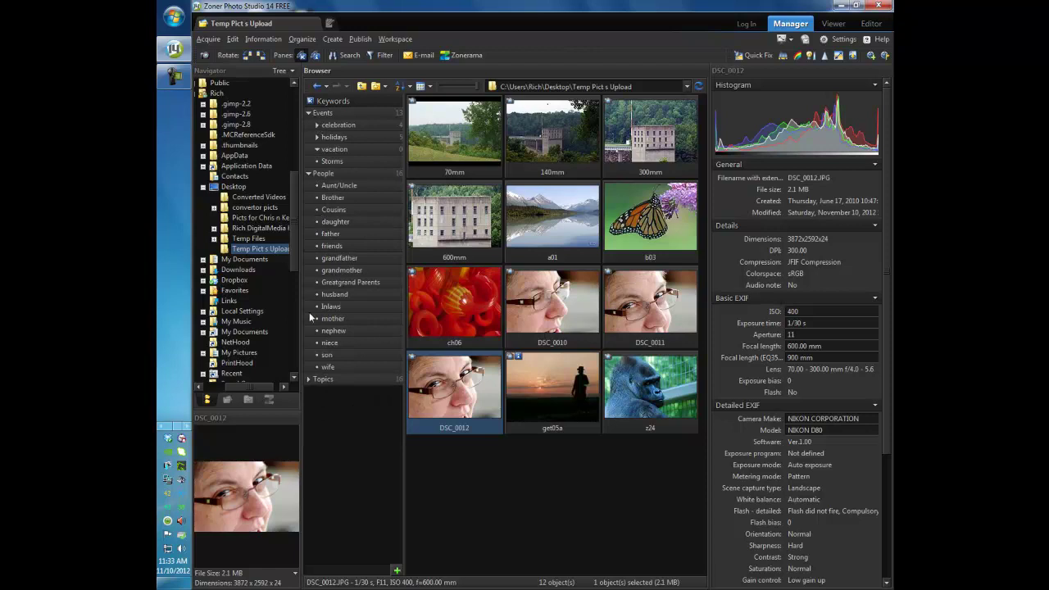
left_click(309, 380)
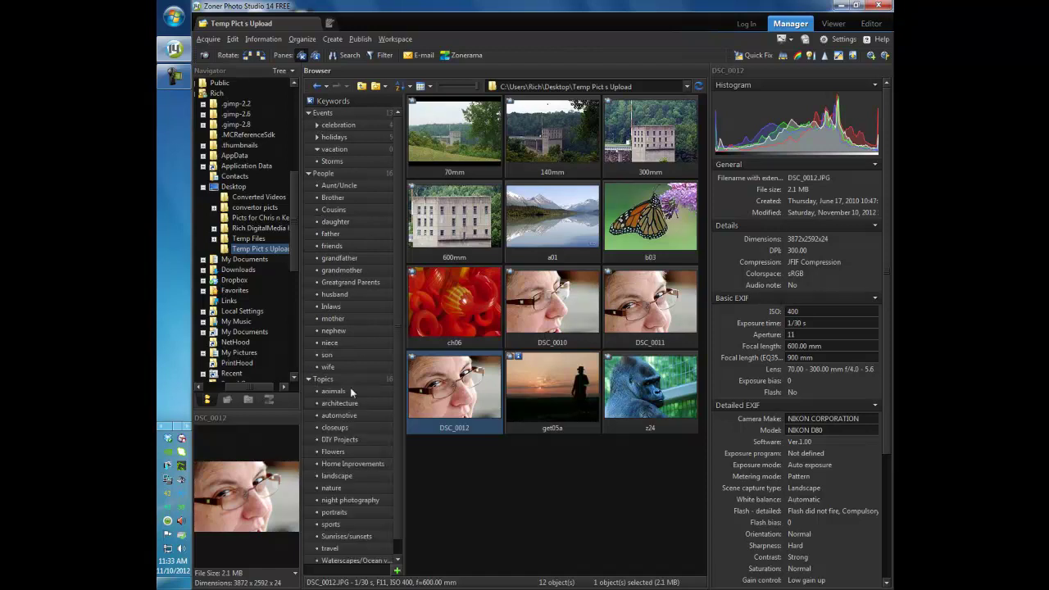
left_click_drag(398, 374, 397, 404)
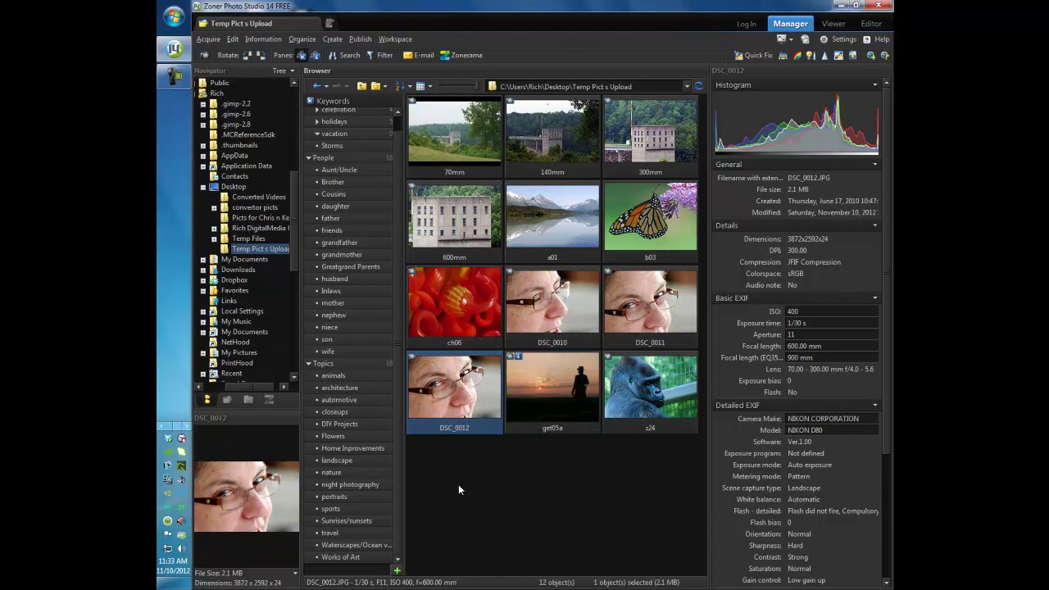
Select the butterfly photo b03 and collapse the People and Events keyword groups
left_click(637, 207)
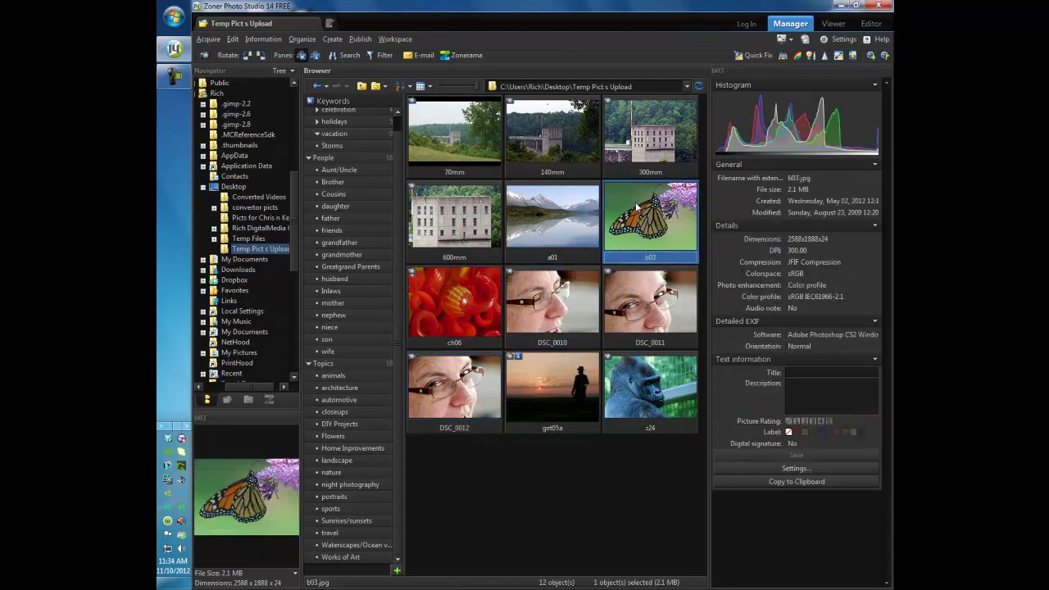
left_click(308, 158)
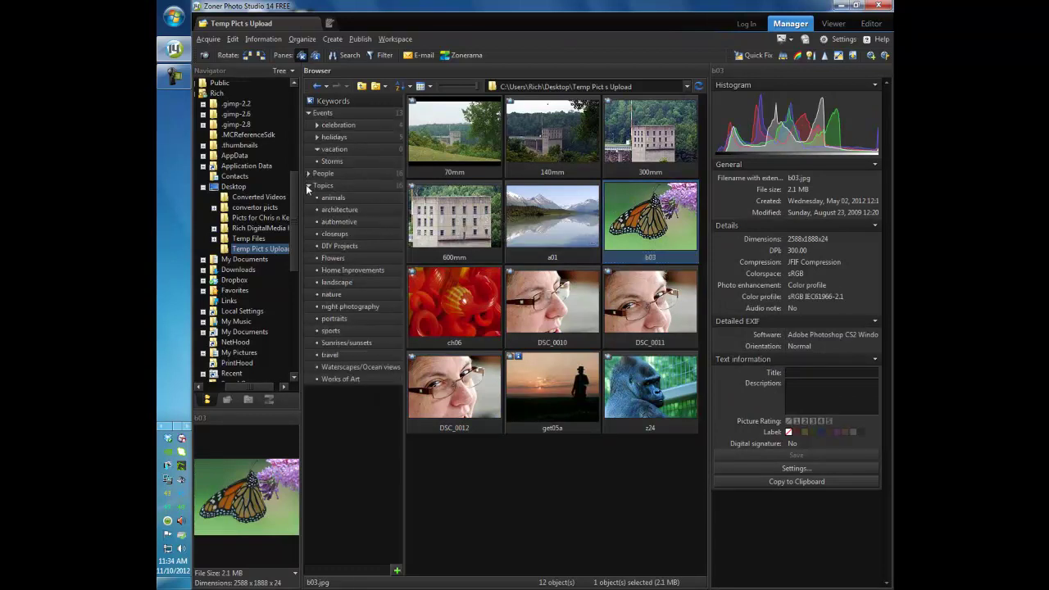
left_click(308, 114)
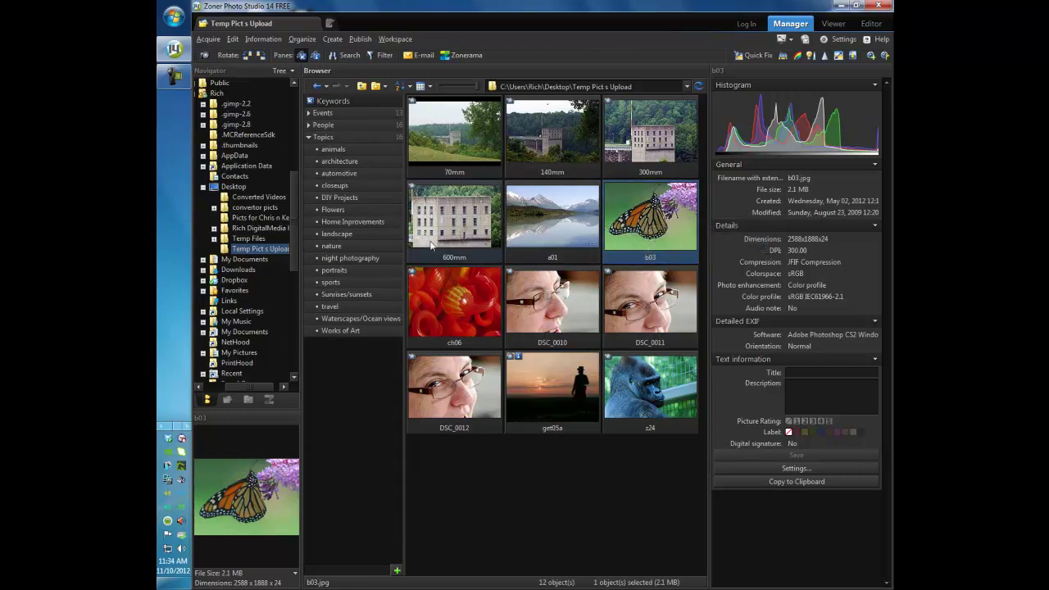
Assign the Topics keyword 'nature' to b03 from the keyword's right-click menu
left_click(330, 247)
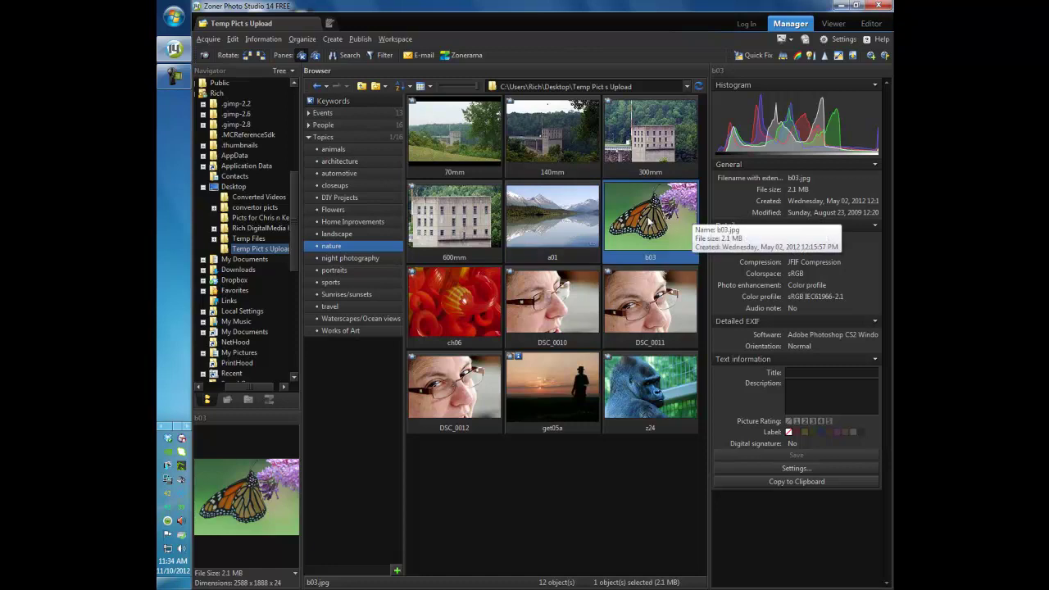
right_click(374, 248)
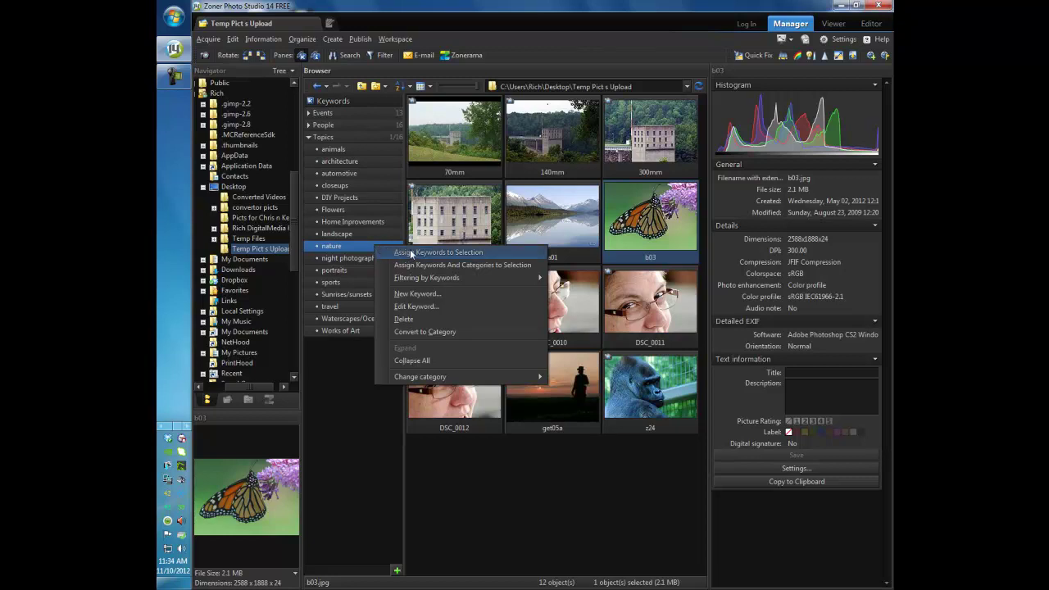
left_click(411, 252)
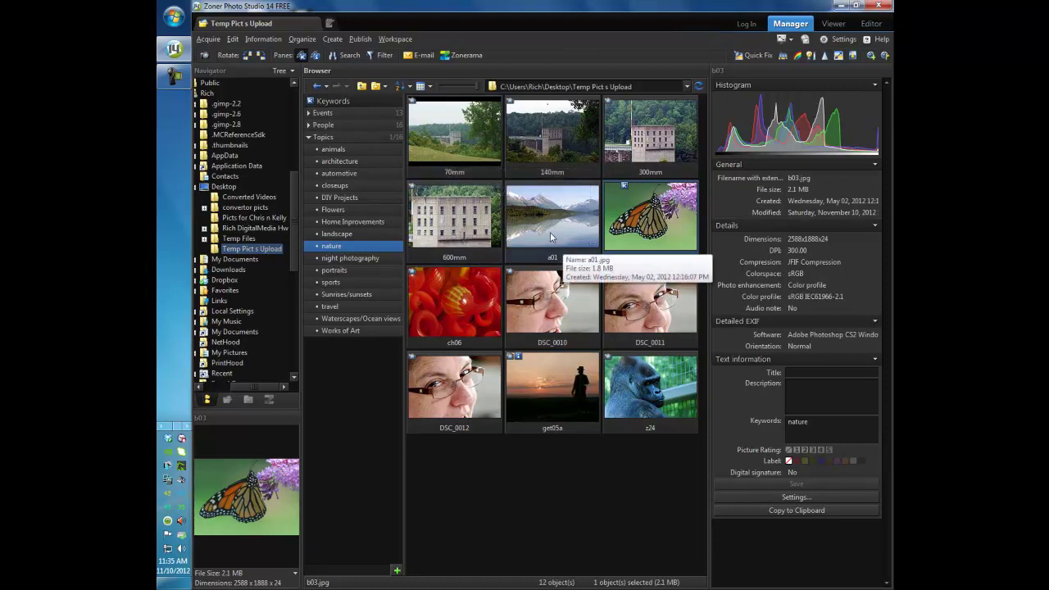
Select the 70mm, 140mm, 300mm, 600mm and a01 photos and assign them the landscape keyword
left_click(460, 143)
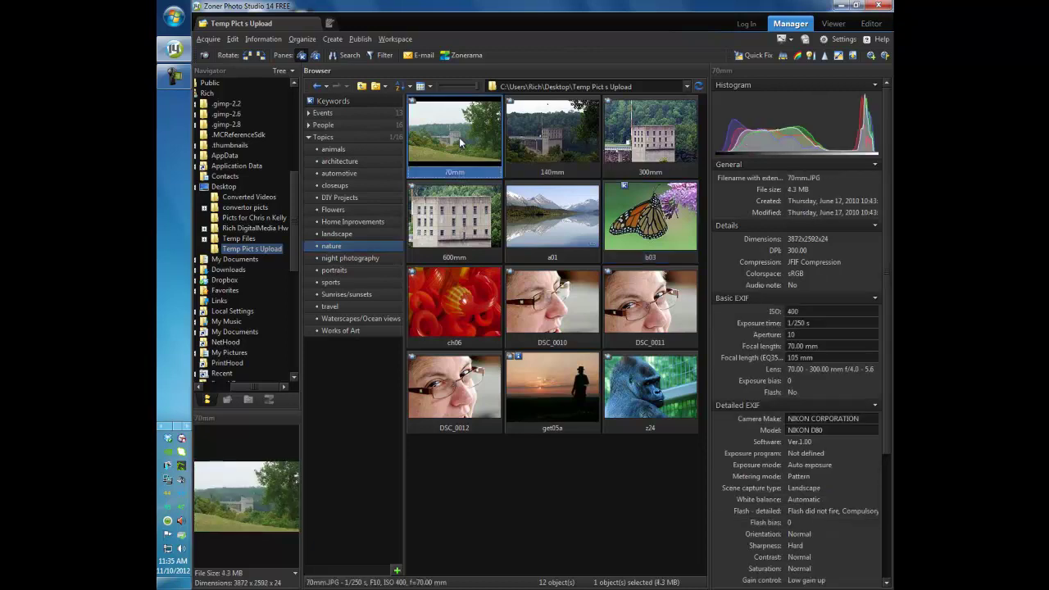
left_click(555, 135, "ctrl")
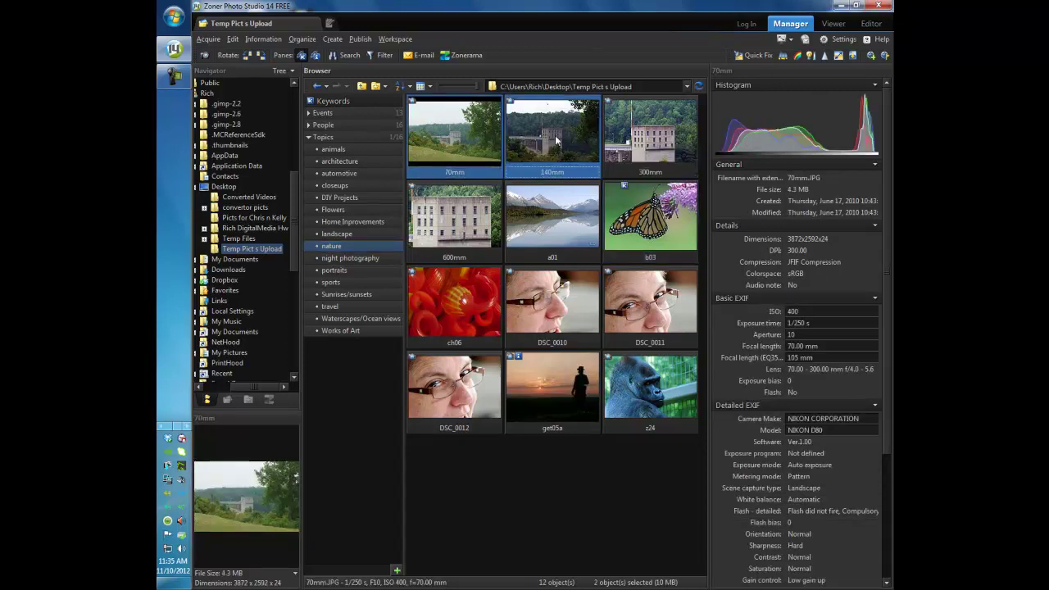
left_click(641, 139, "ctrl")
left_click(479, 203, "ctrl")
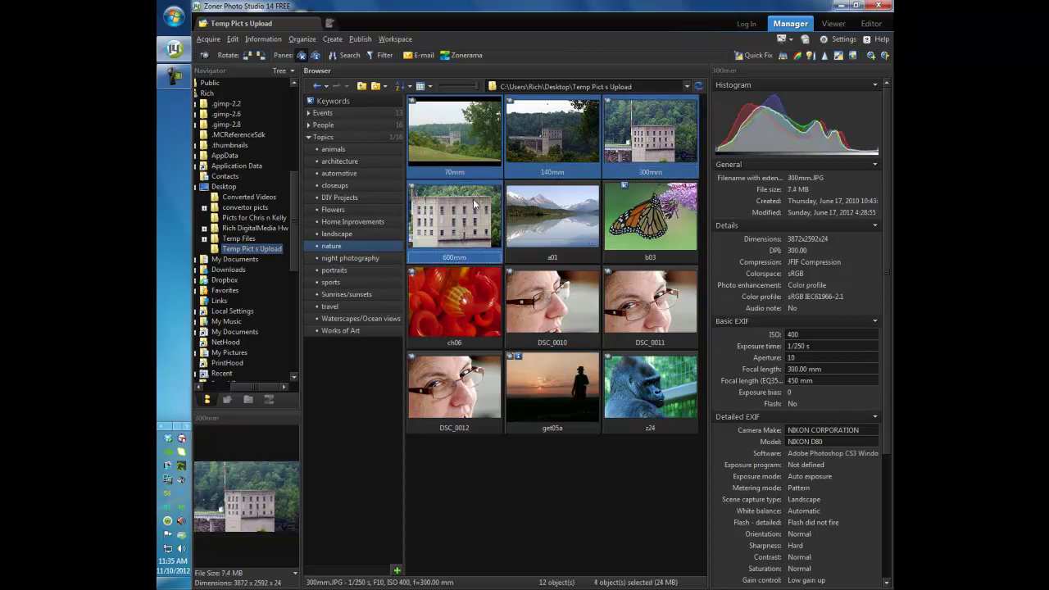
left_click(565, 213, "ctrl")
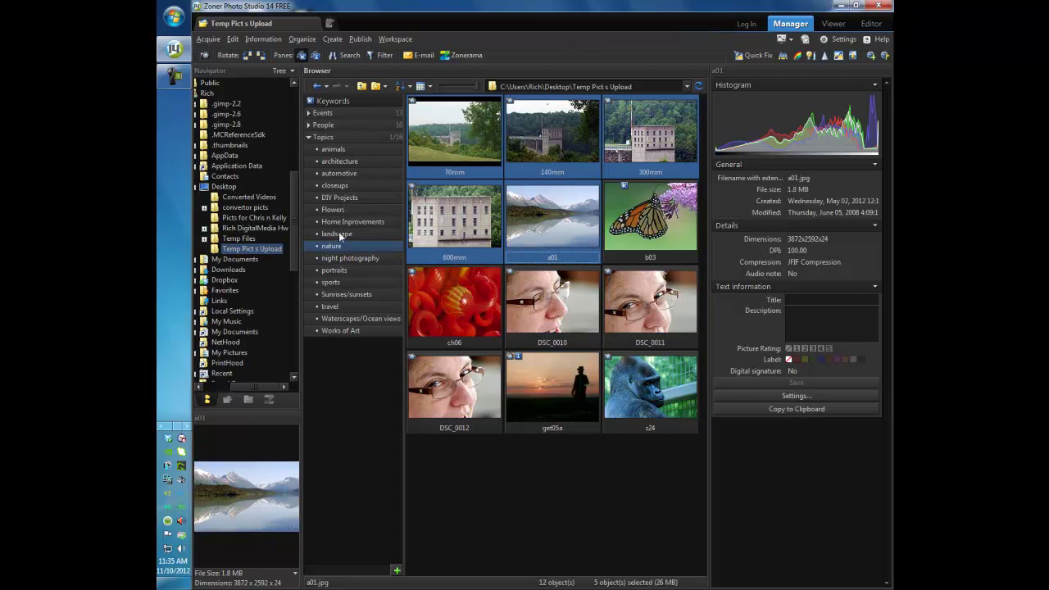
left_click(339, 234)
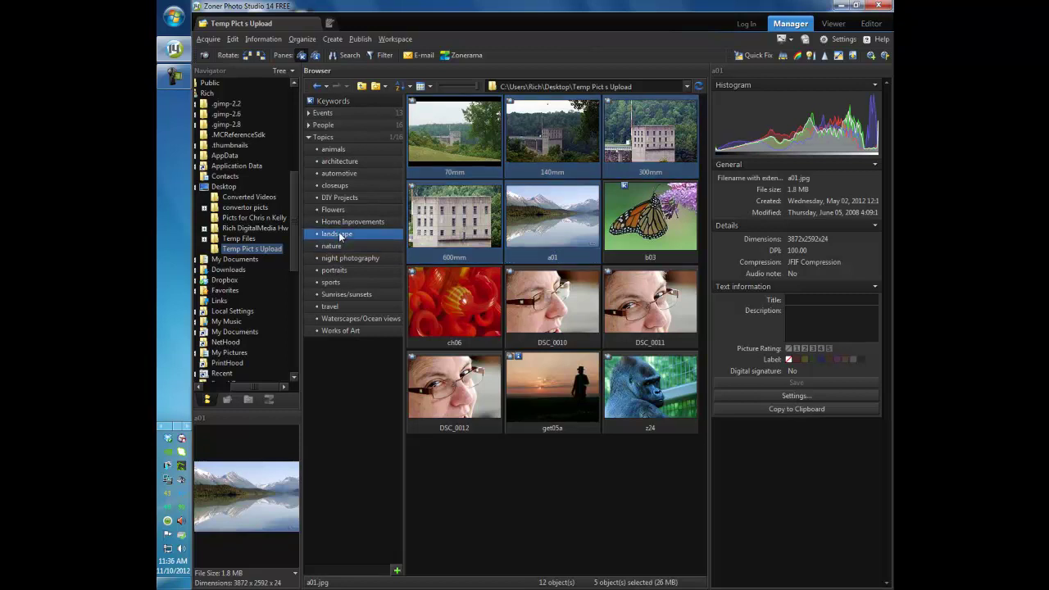
right_click(339, 234)
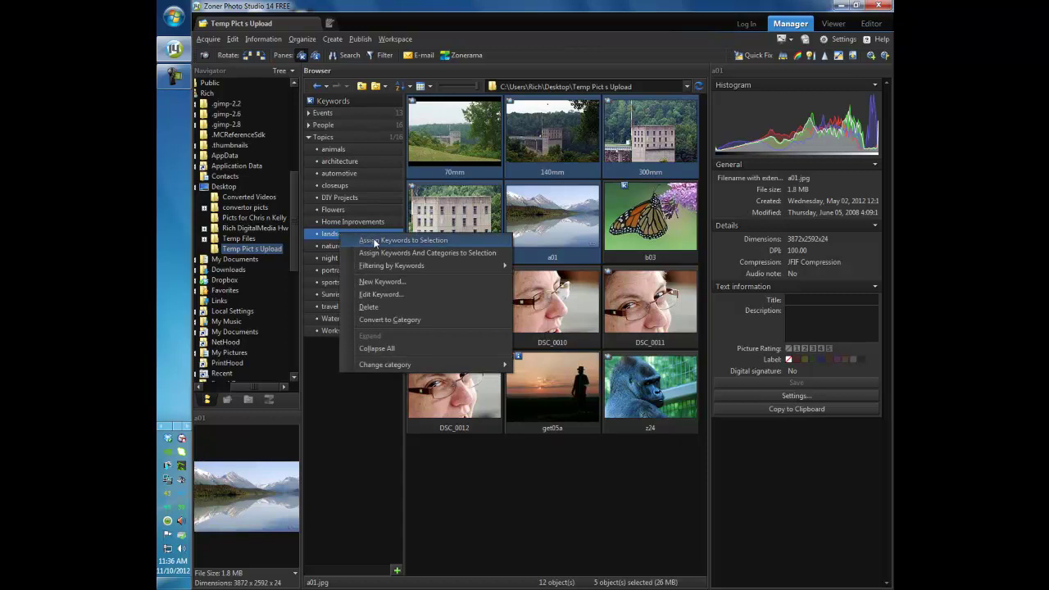
left_click(373, 241)
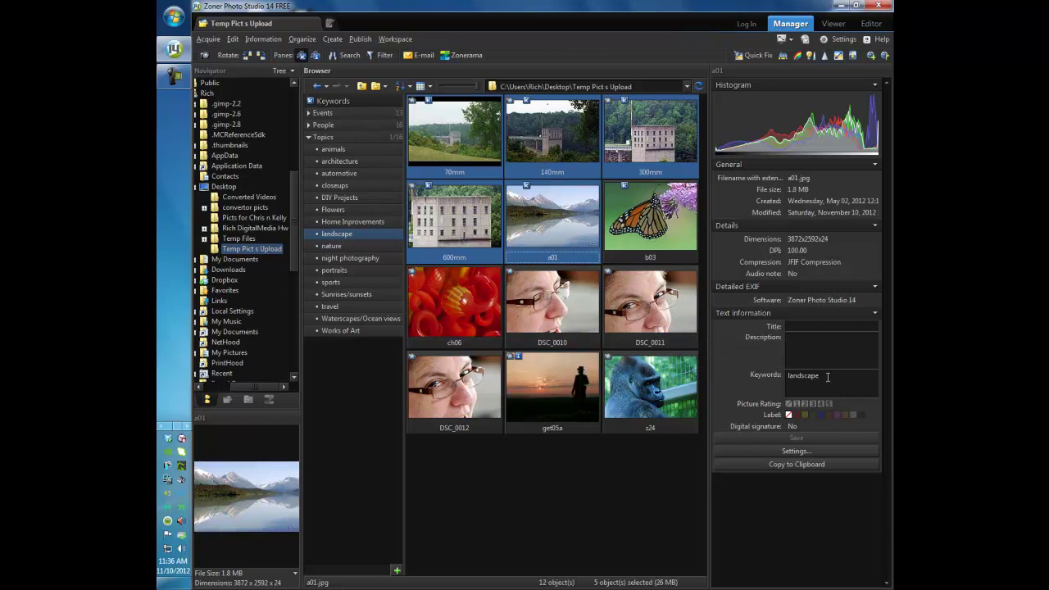
left_click_drag(828, 376, 771, 379)
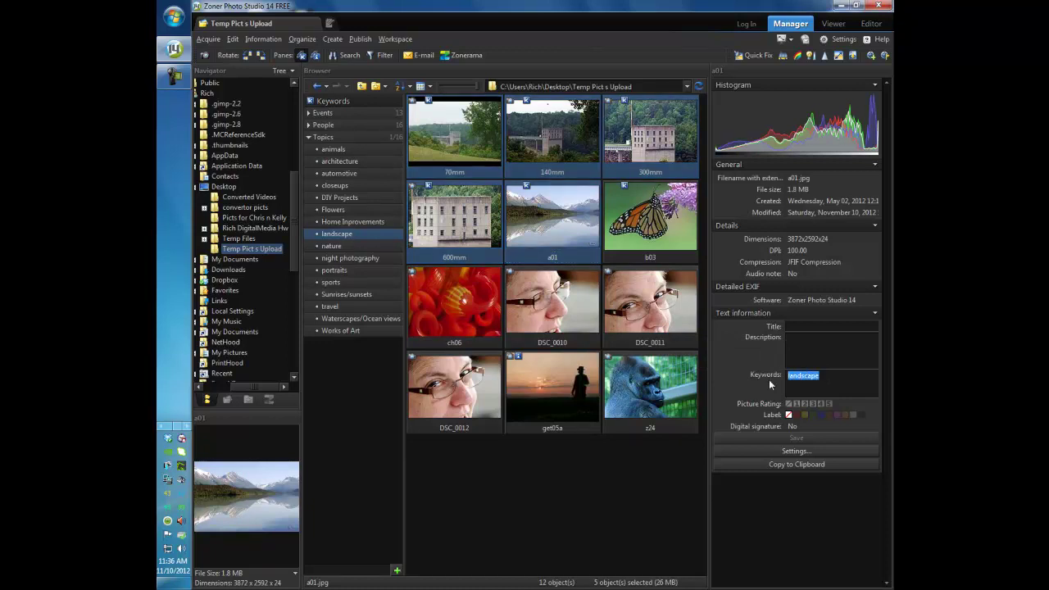
key("Delete")
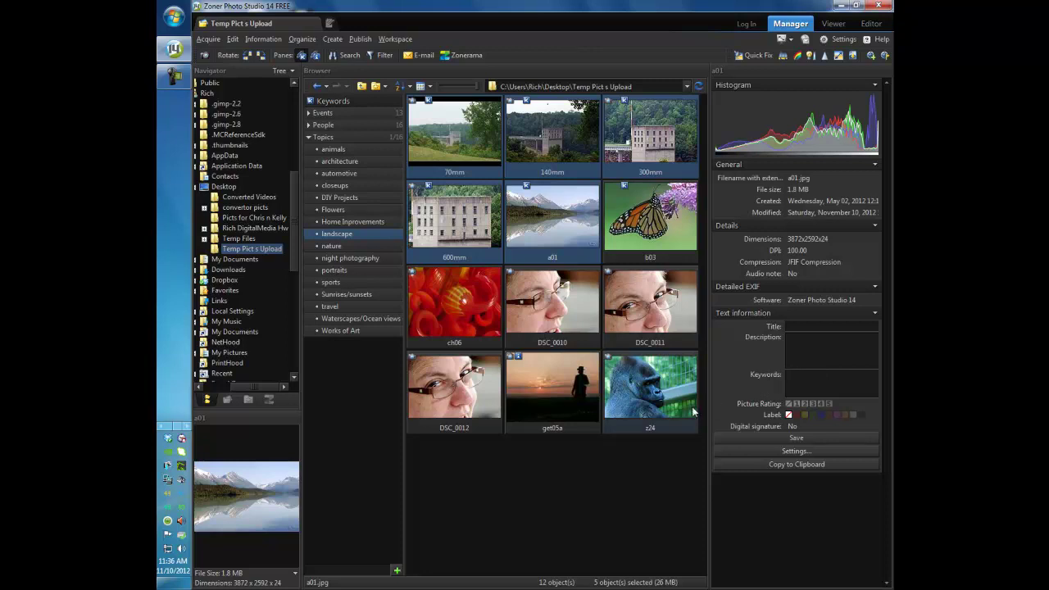
left_click(647, 456)
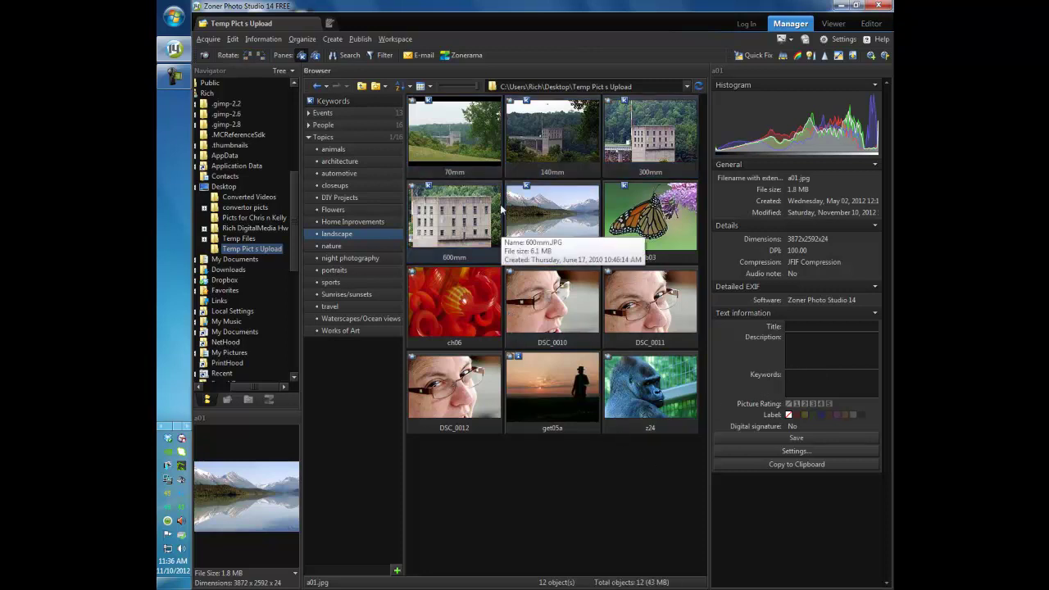
mouse_move(527, 188)
left_click(432, 192)
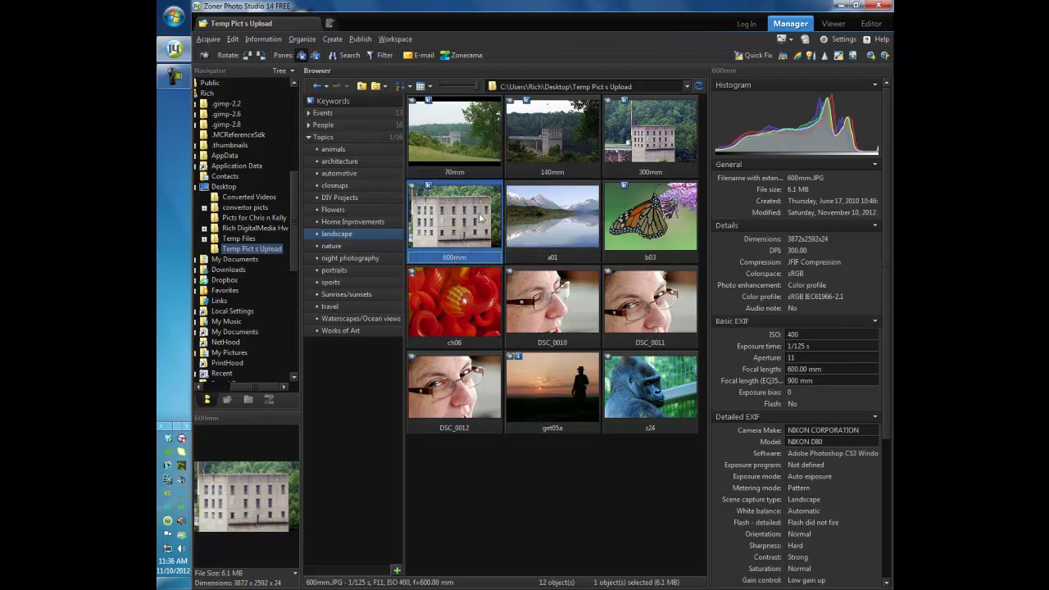
left_click(539, 211)
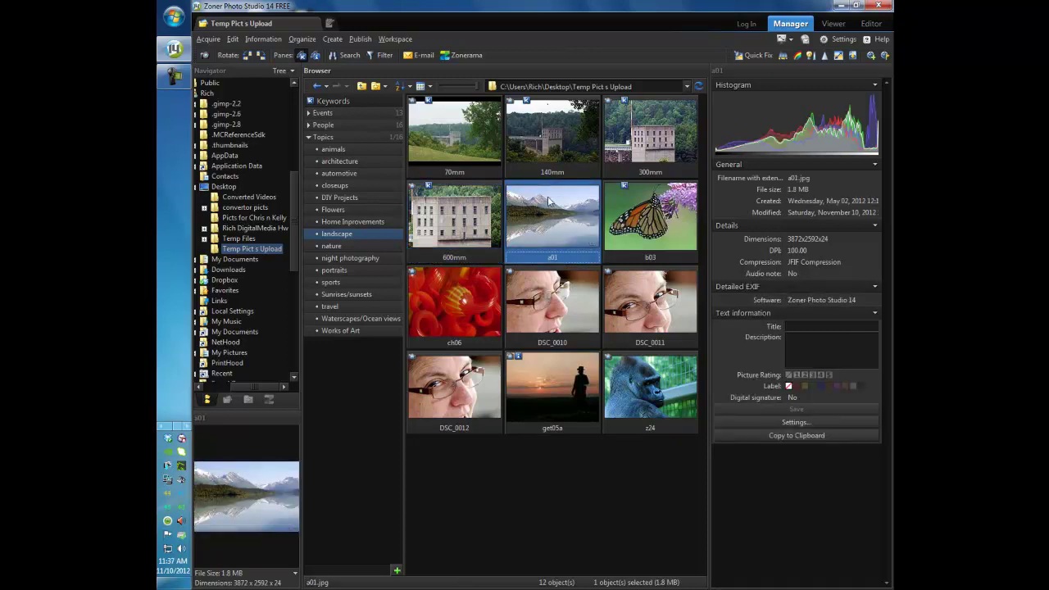
left_click(469, 223)
left_click(543, 205)
Assign Sunrises/sunsets, together with landscape, to the get05a sunset photo
left_click(547, 396)
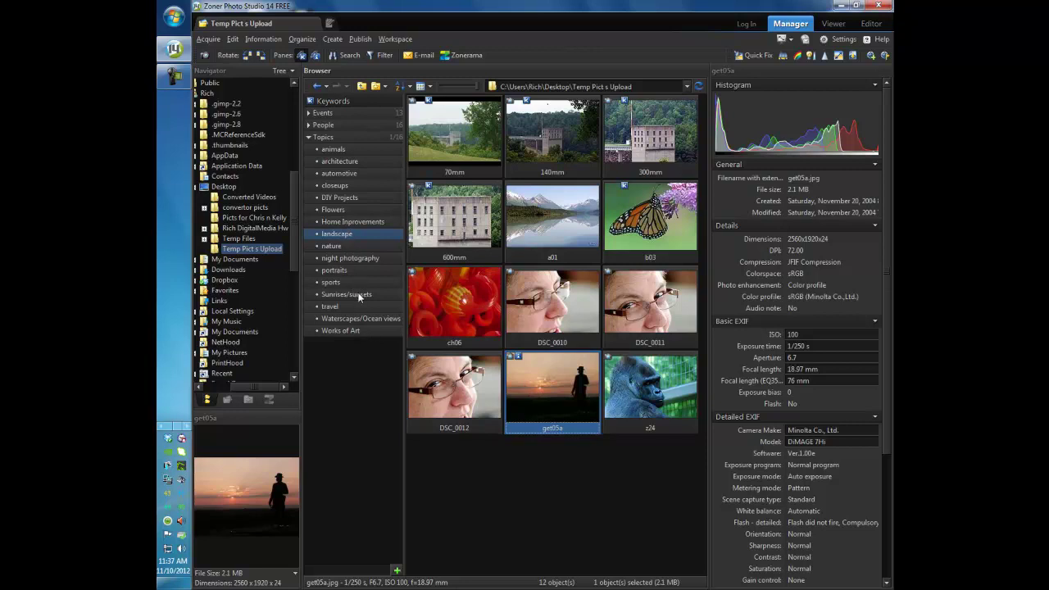
left_click(358, 295)
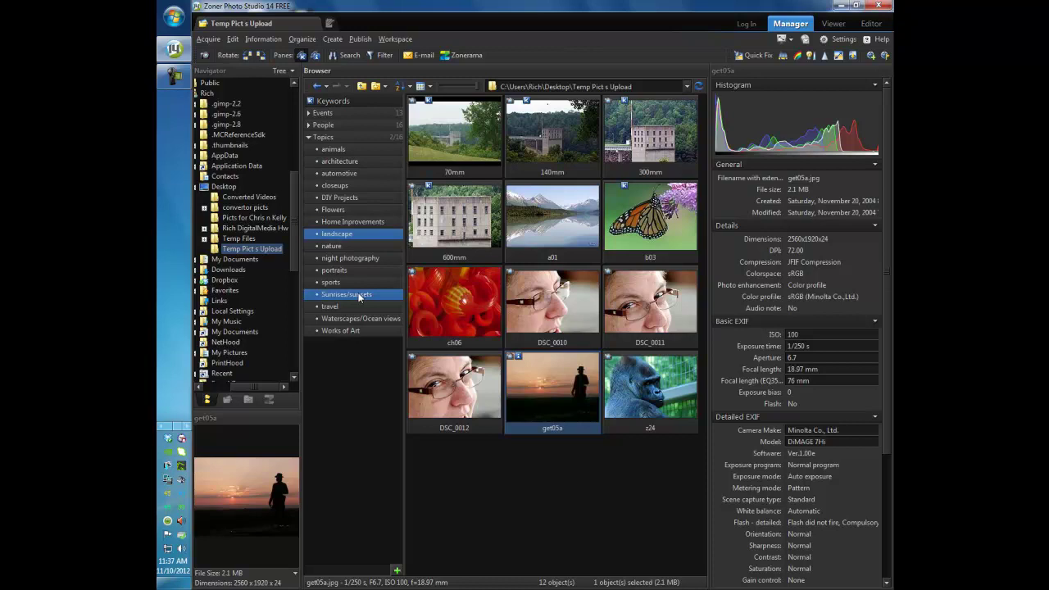
right_click(358, 296)
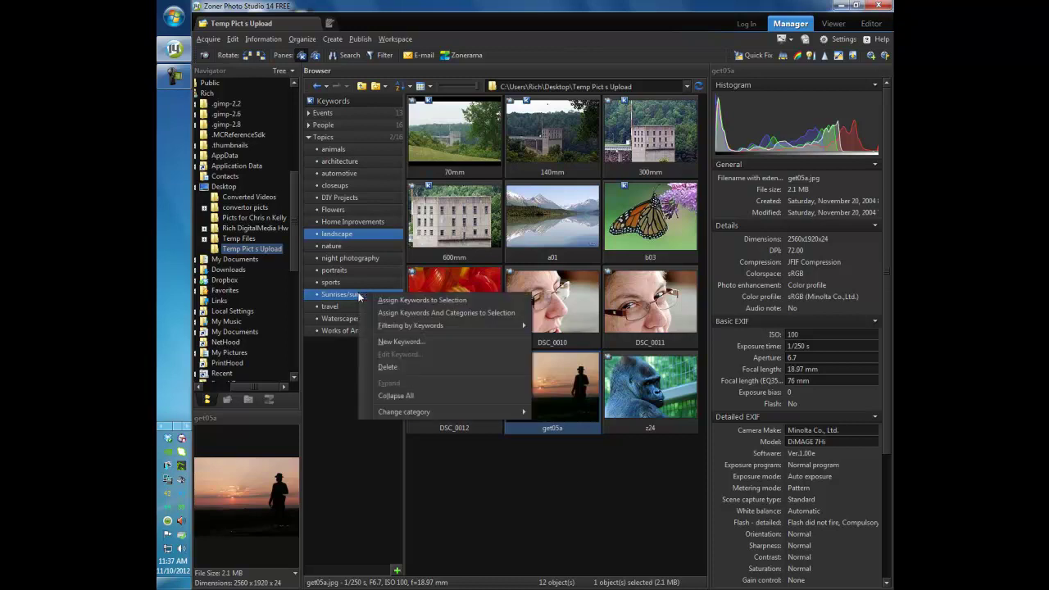
left_click(403, 300)
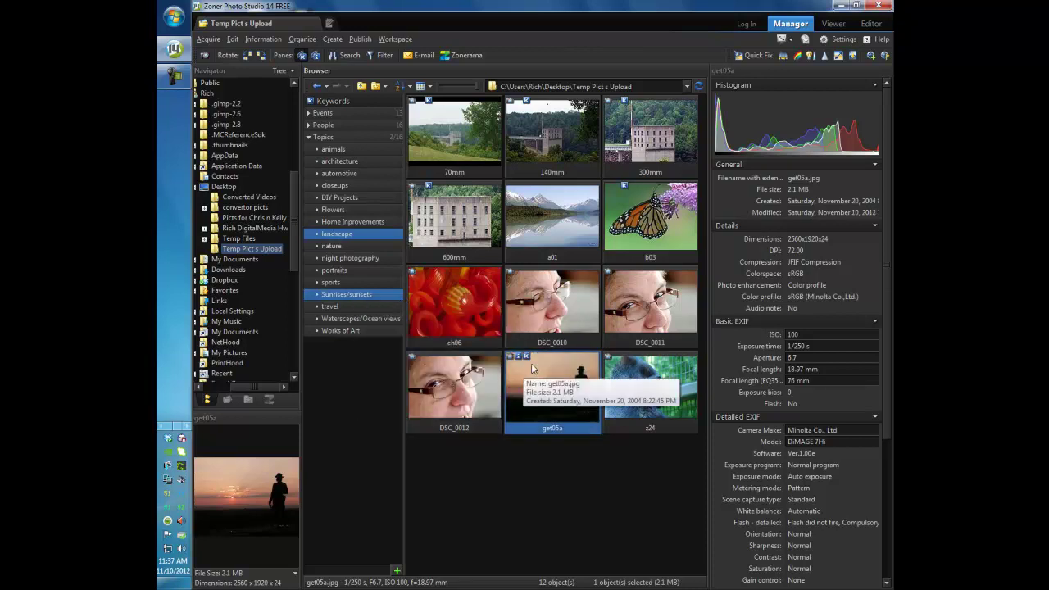
mouse_move(527, 359)
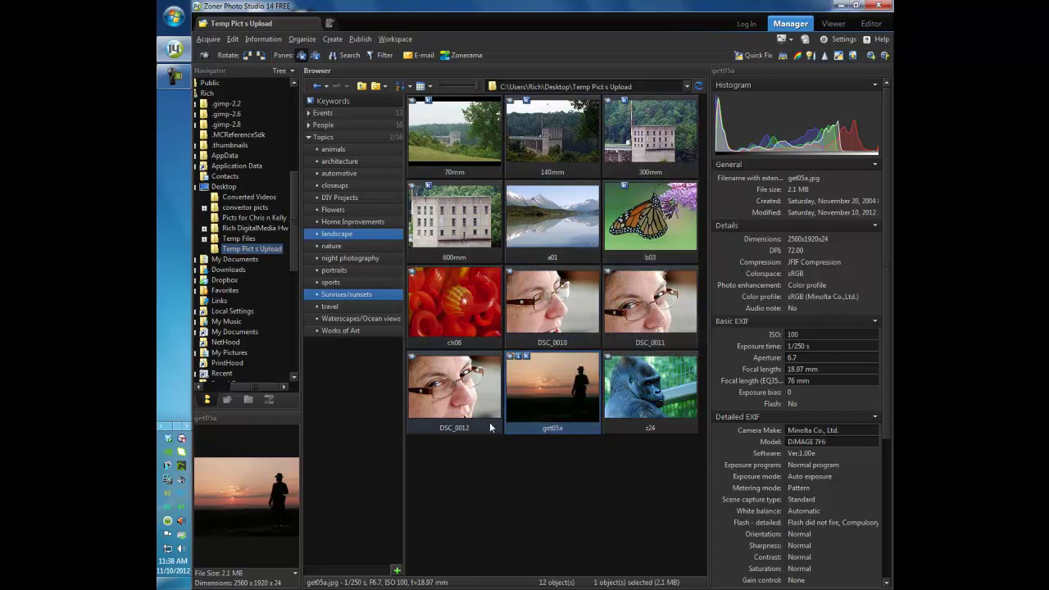
Select portraits DSC_0010–DSC_0012 and assign them portraits, closeups and wife instead of landscape
left_click(560, 314)
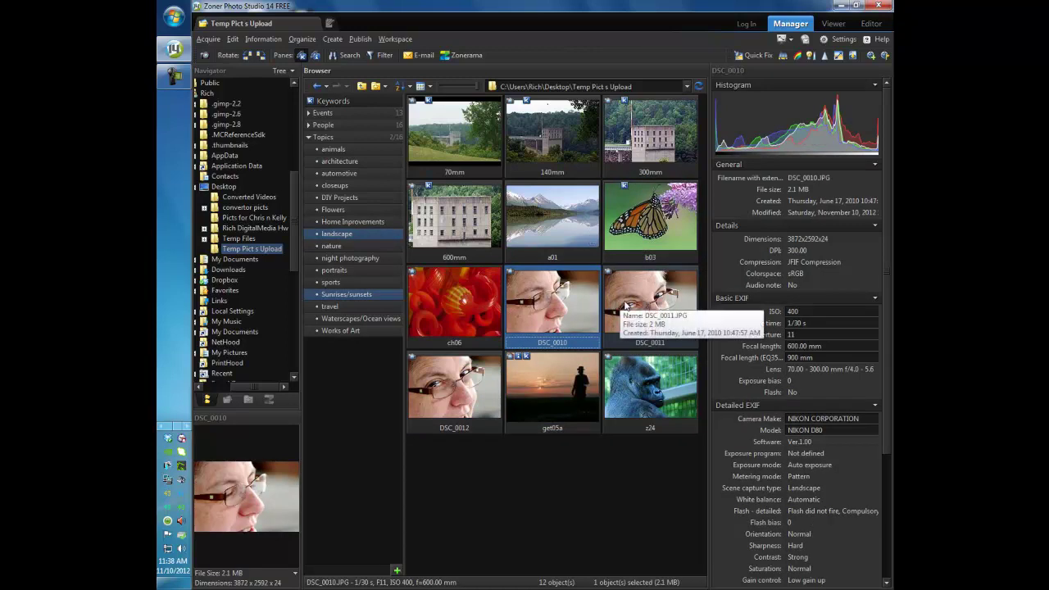
left_click(625, 305, "ctrl")
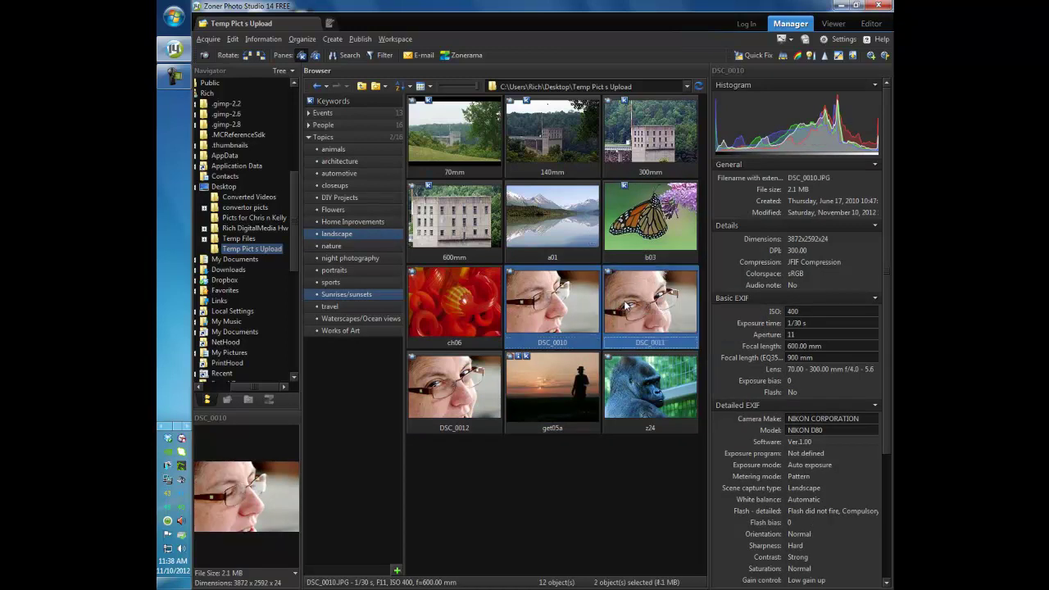
left_click(461, 383, "ctrl")
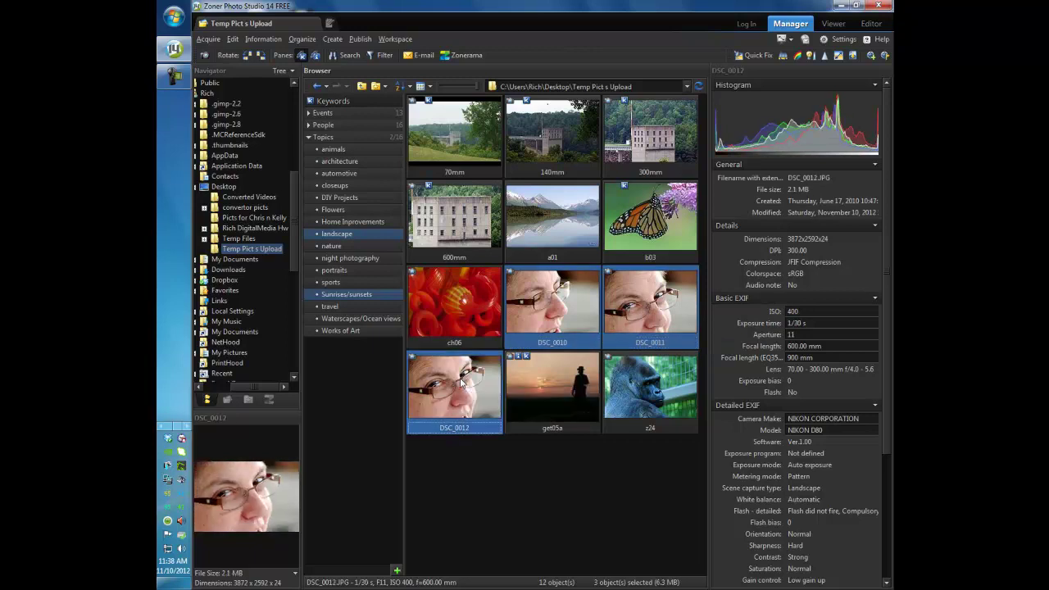
left_click(390, 296)
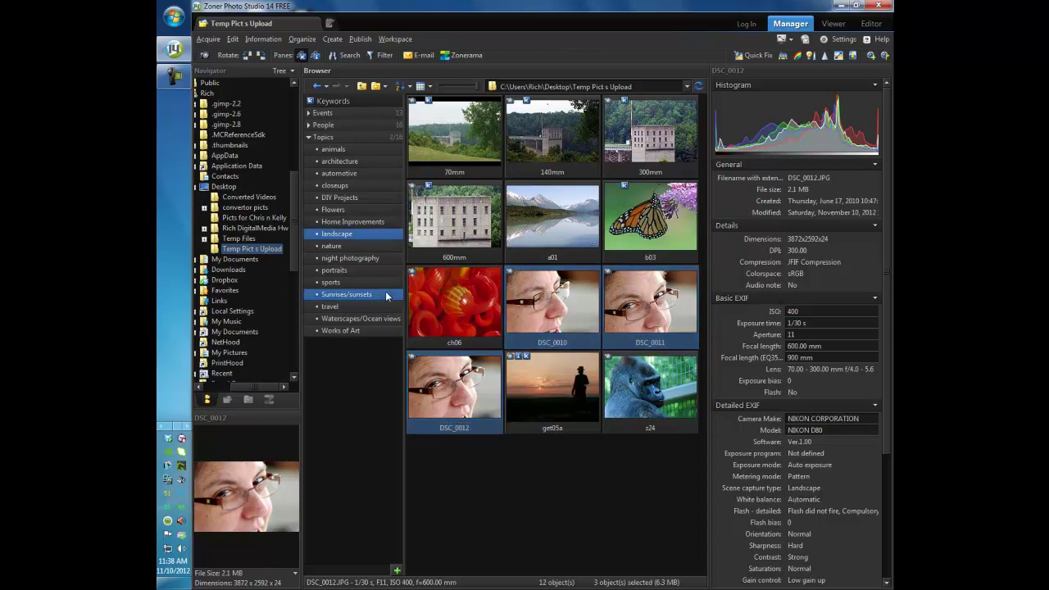
left_click(344, 269)
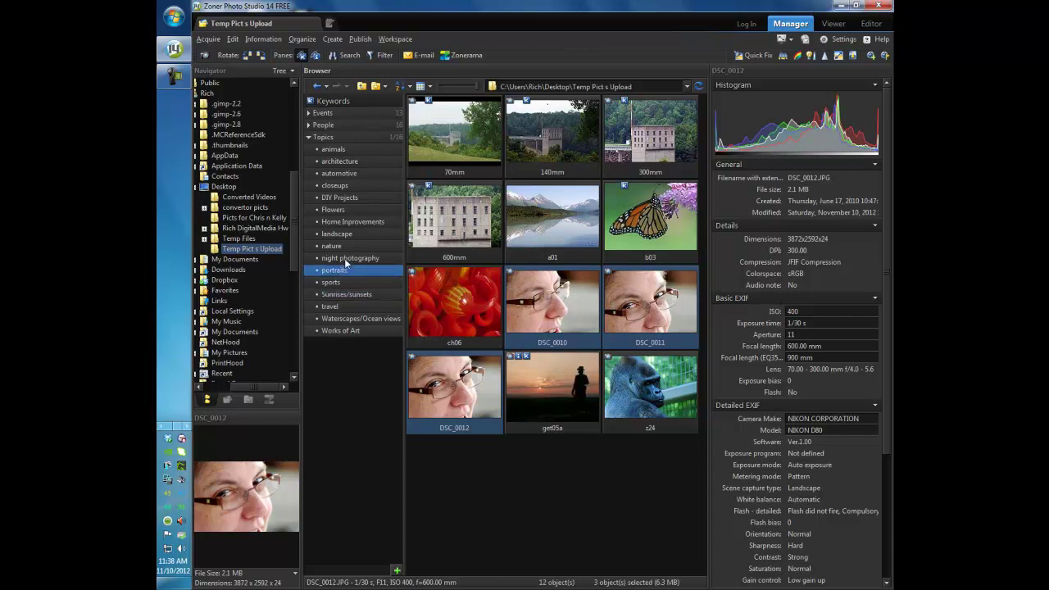
left_click(349, 186, "ctrl")
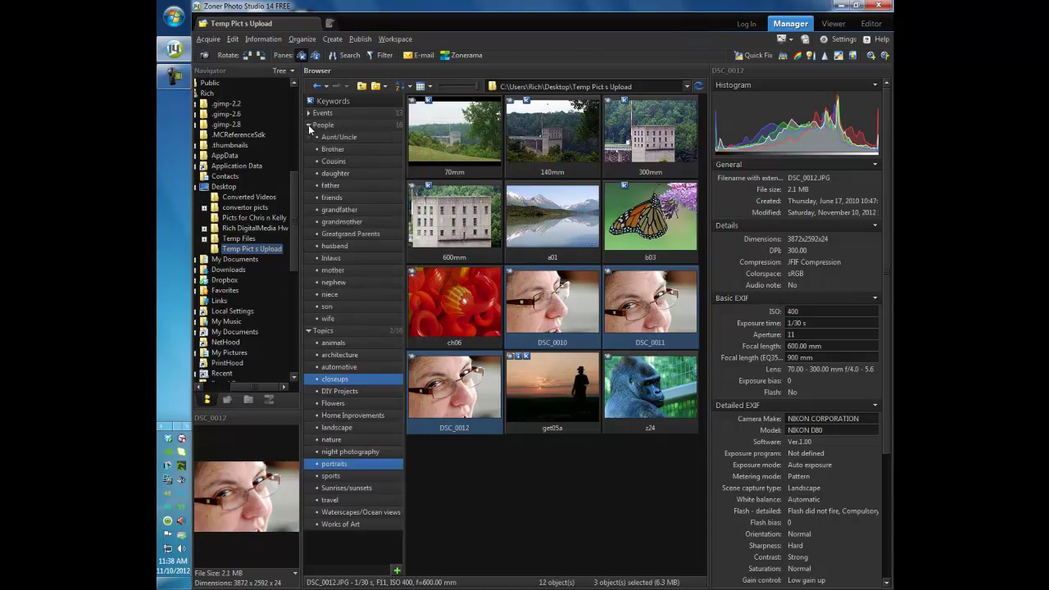
left_click(336, 318)
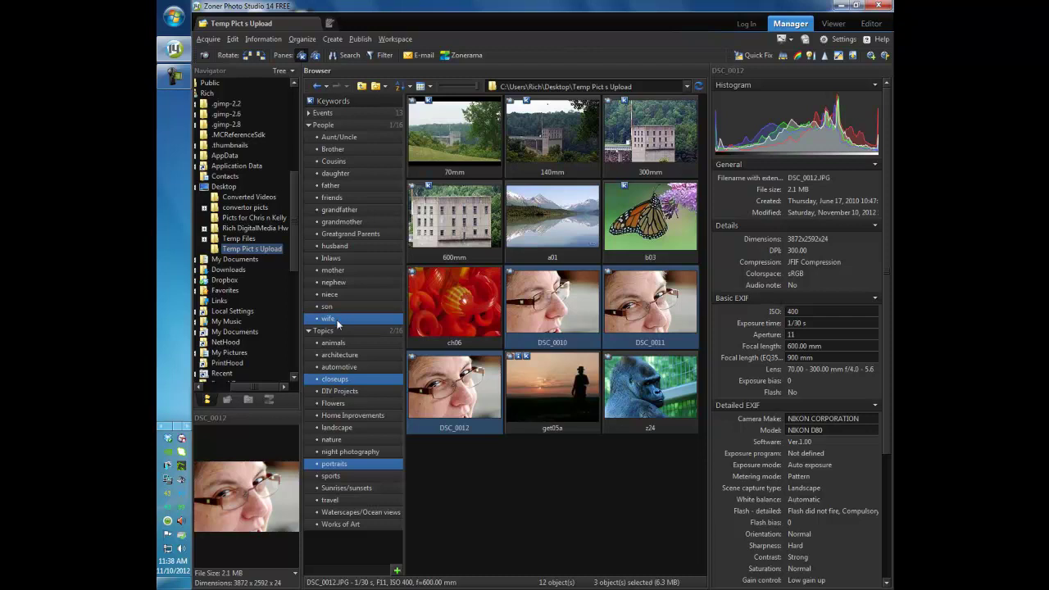
right_click(360, 322)
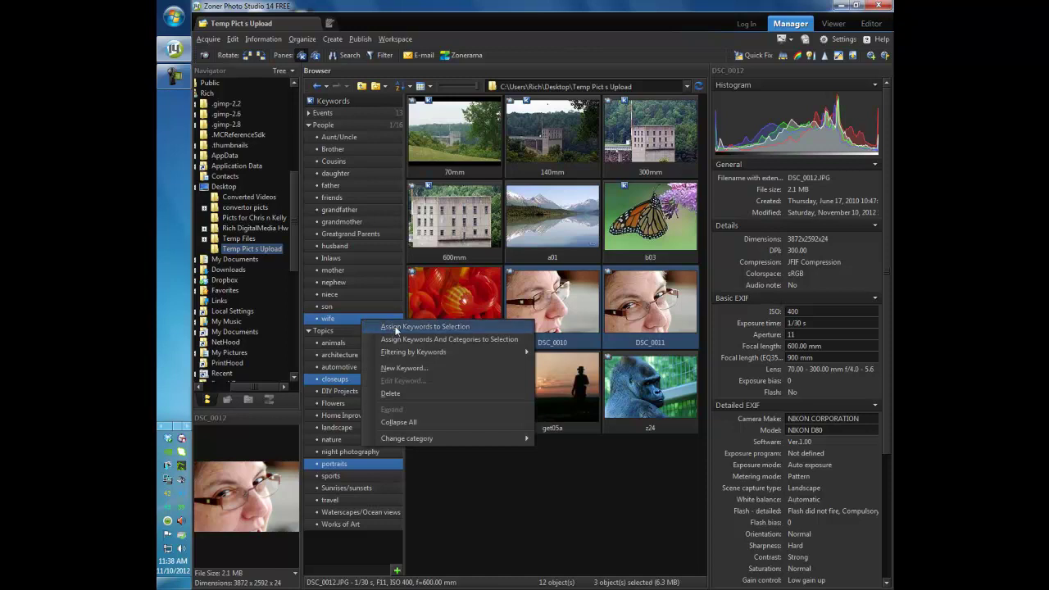
left_click(395, 326)
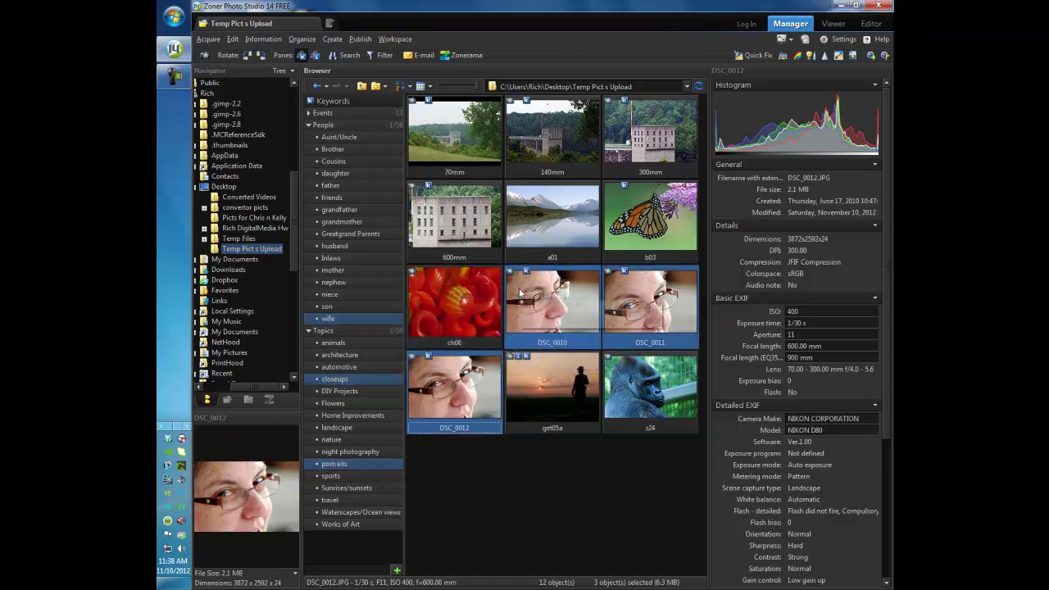
mouse_move(526, 273)
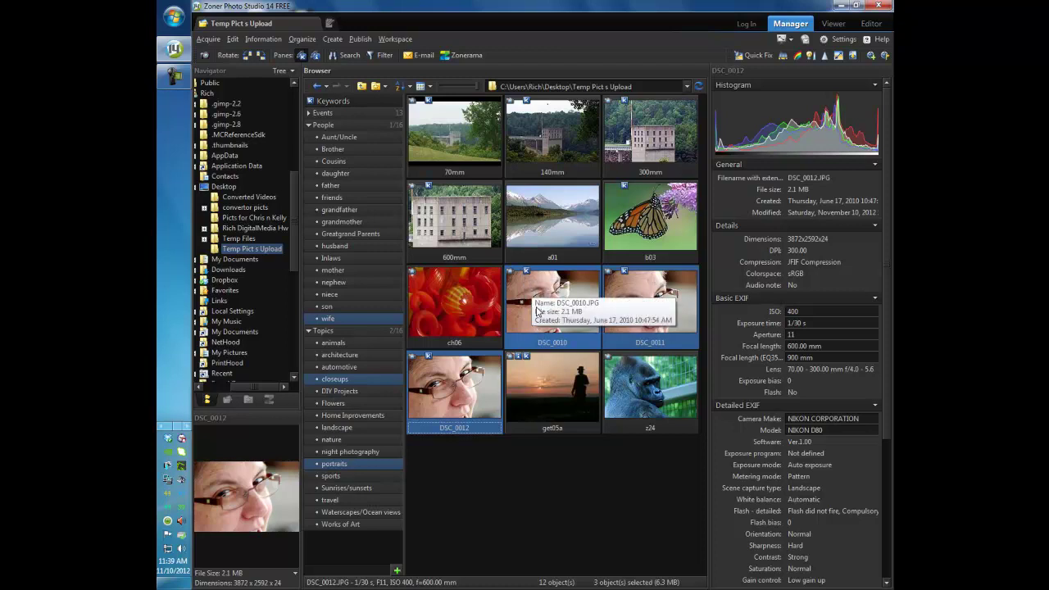
Select the a01 lake photo and assign it the landscape keyword
left_click(546, 206)
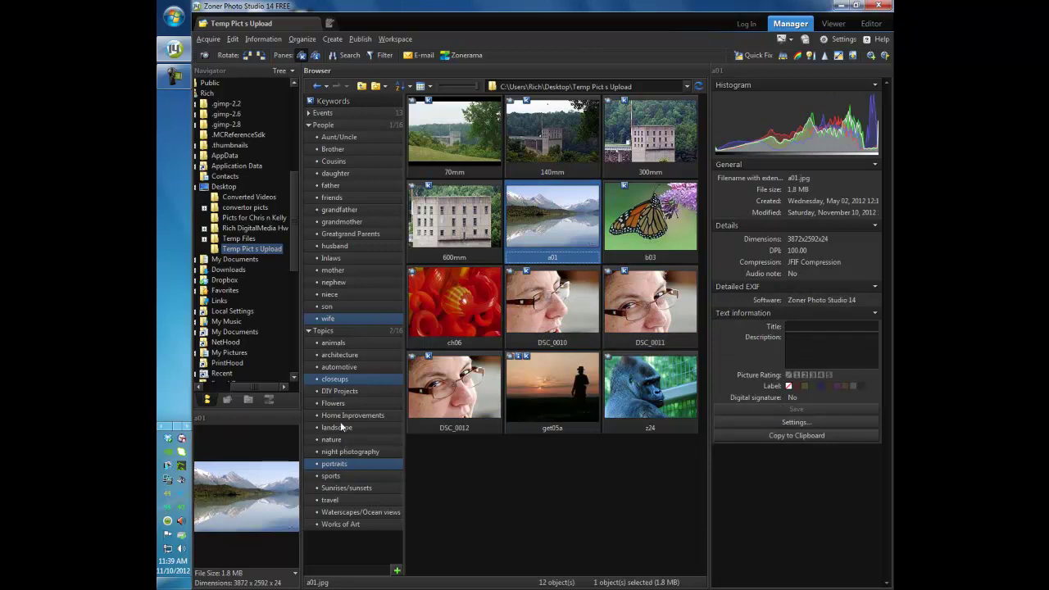
right_click(339, 427)
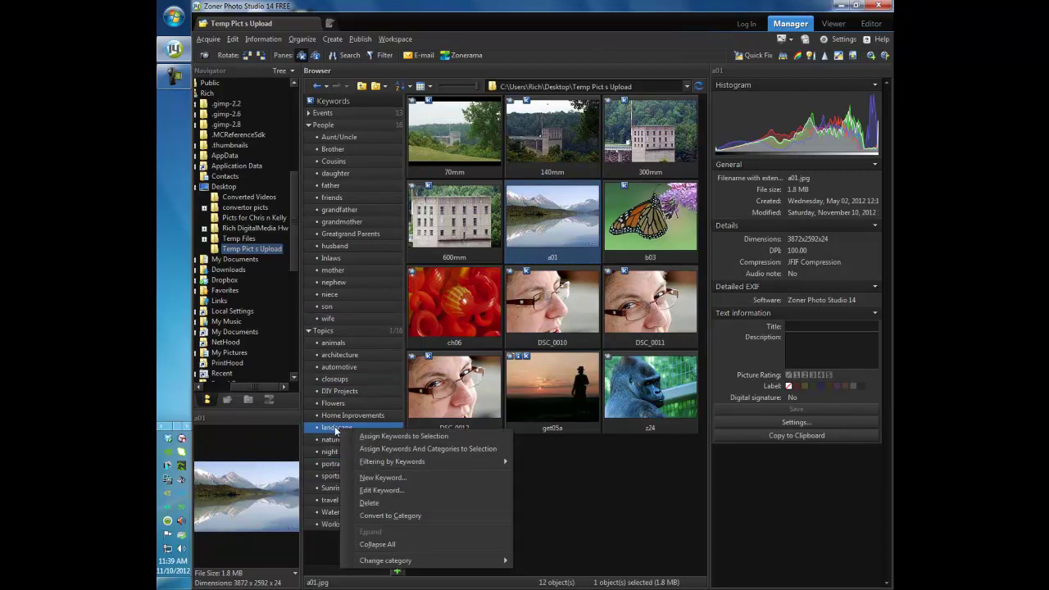
left_click(359, 359)
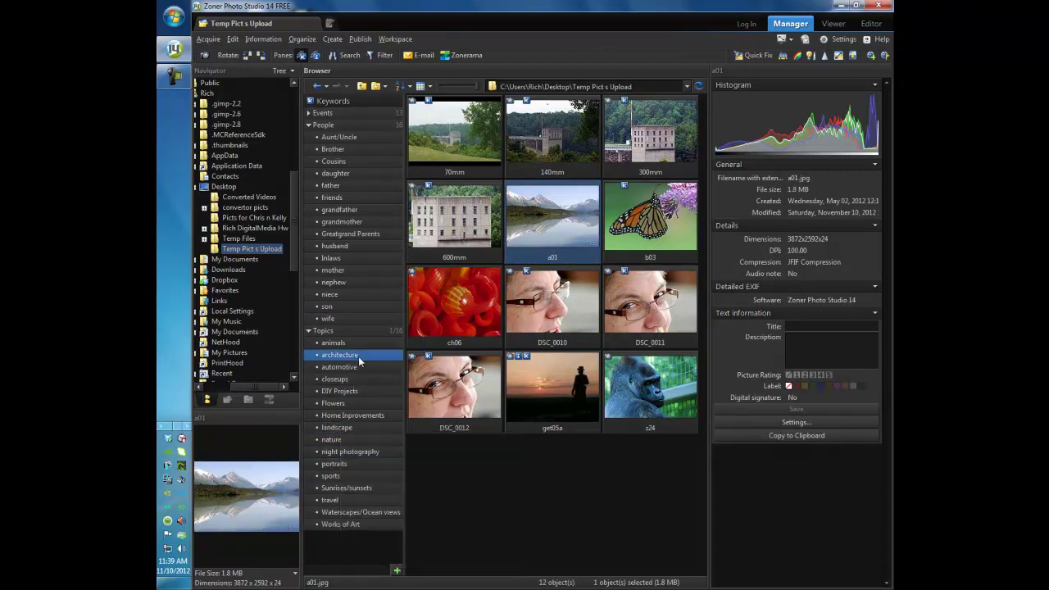
left_click(350, 428)
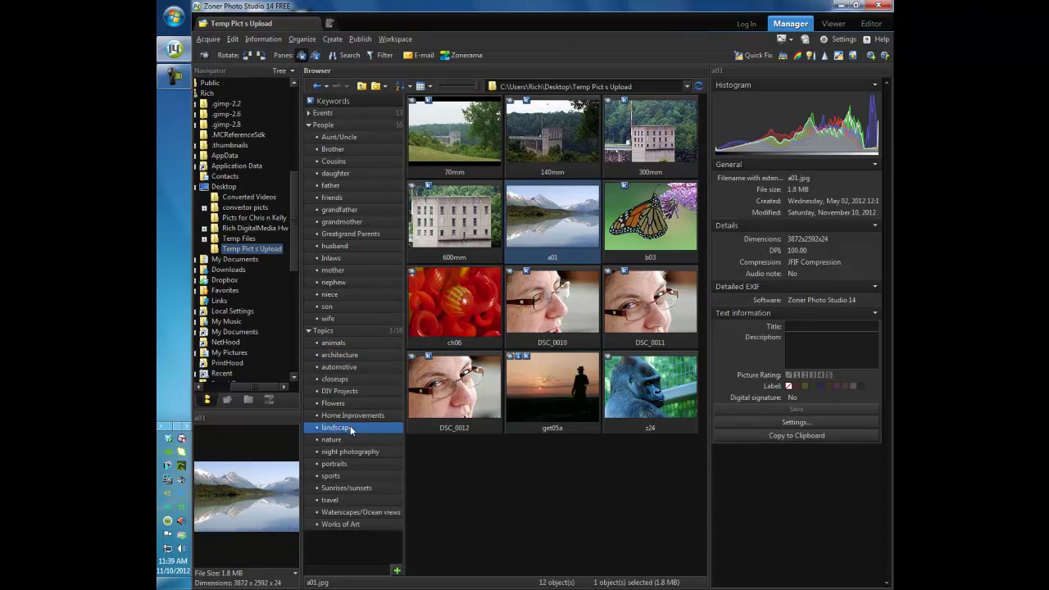
left_click(352, 354)
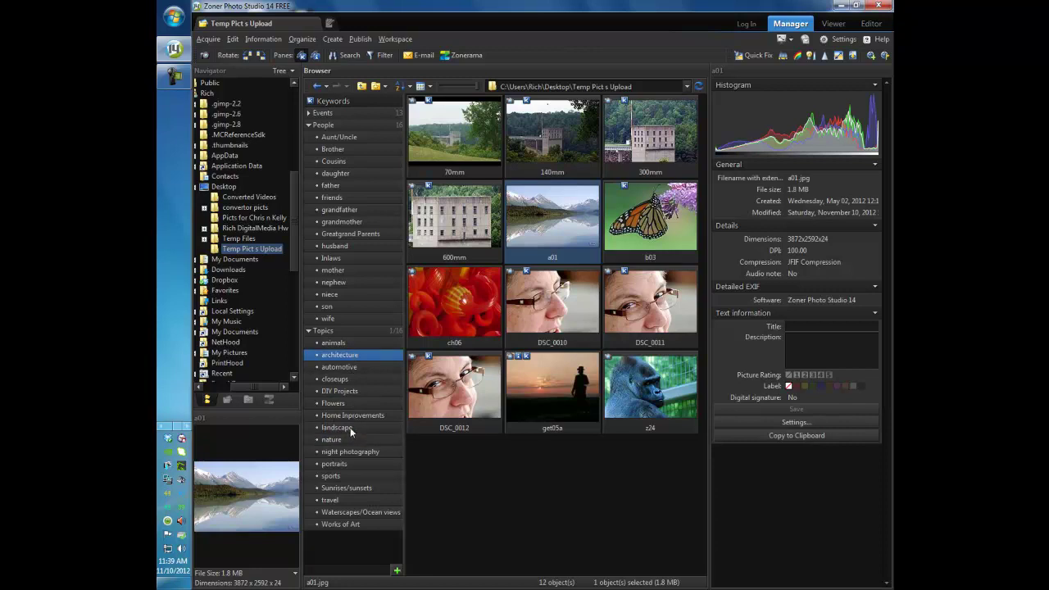
right_click(350, 427)
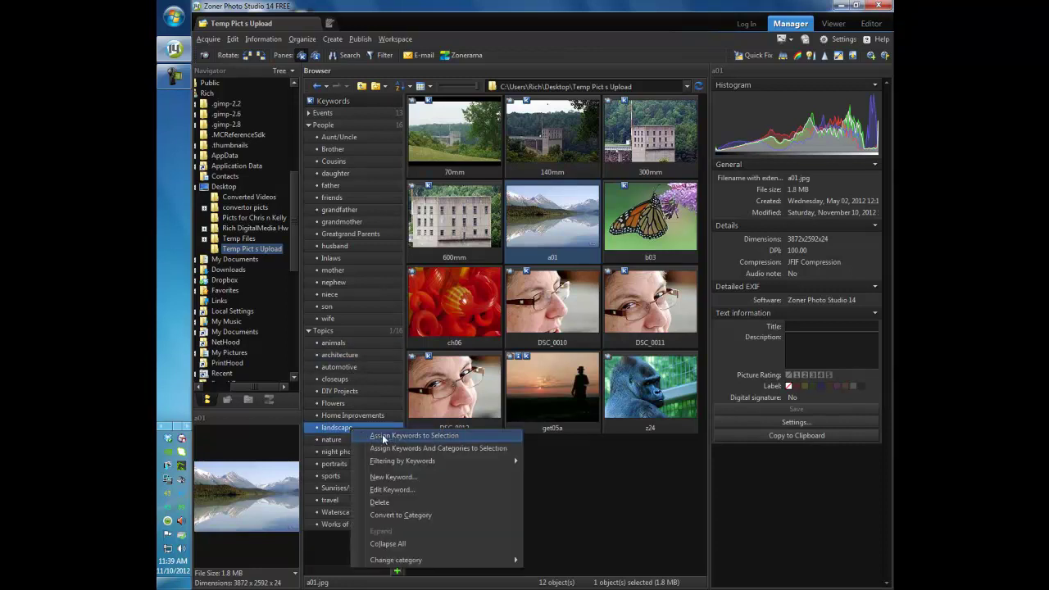
left_click(383, 437)
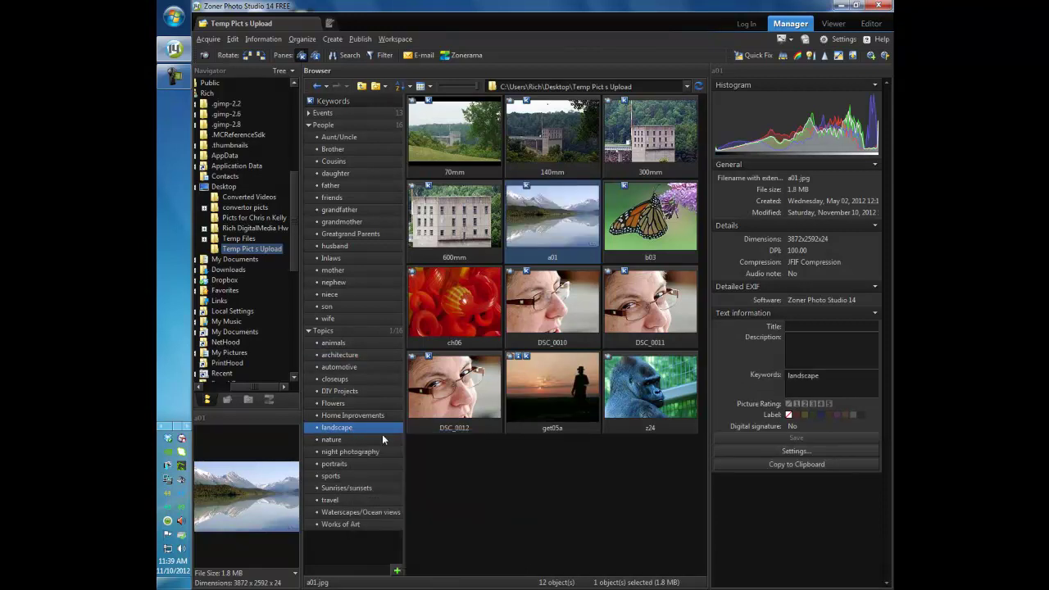
Add the travel and Waterscapes/Ocean views keywords to a01
left_click(355, 501)
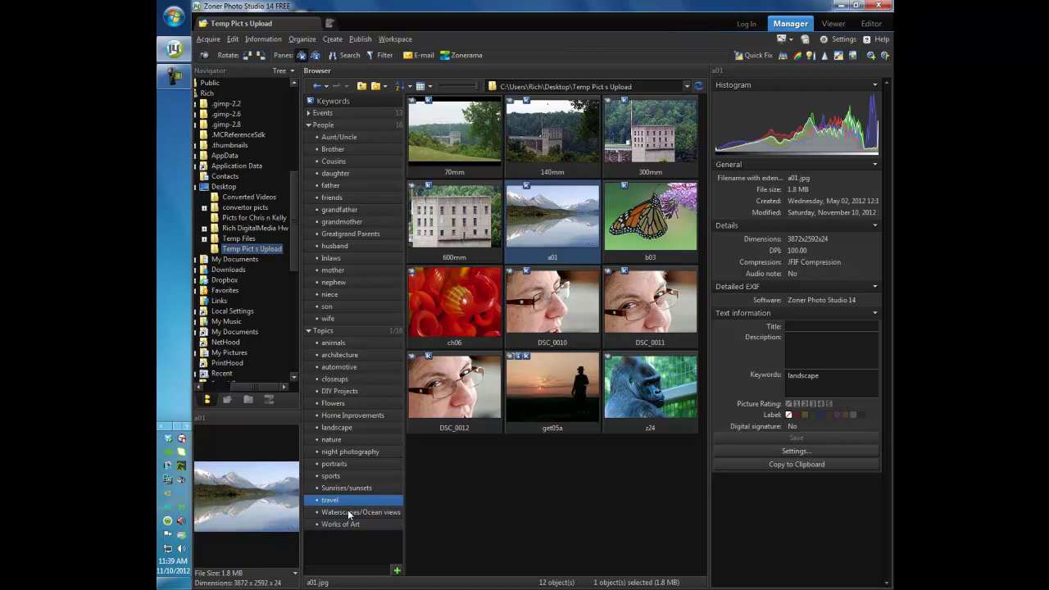
left_click(348, 510, "ctrl")
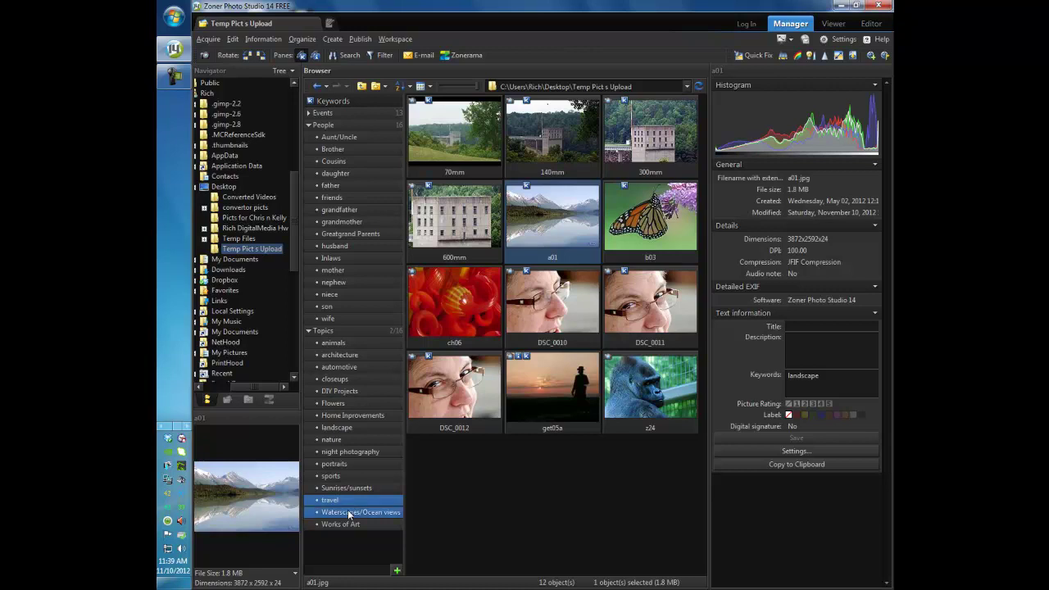
right_click(348, 510)
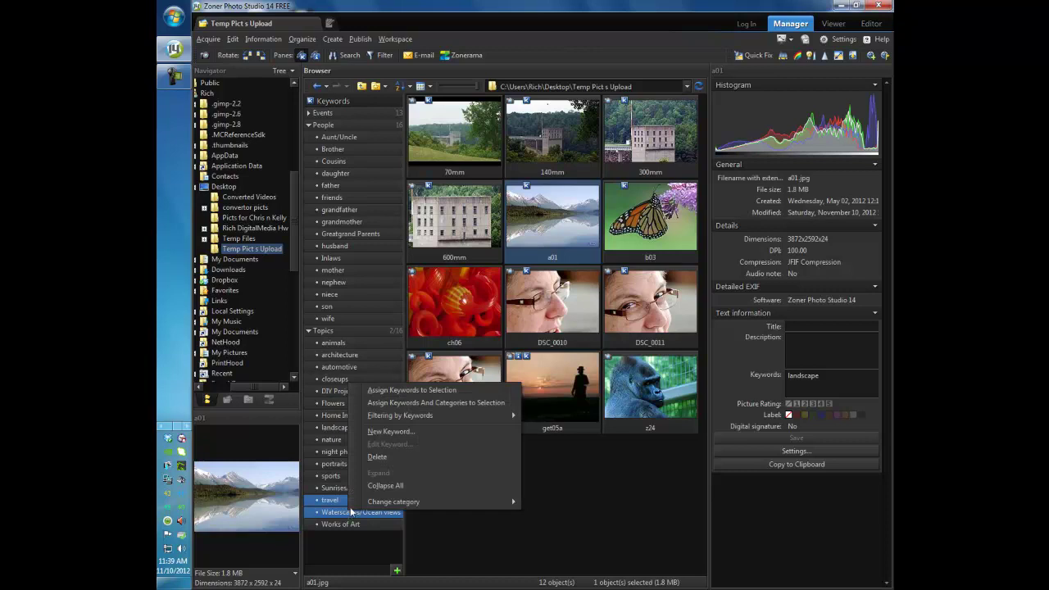
mouse_move(354, 506)
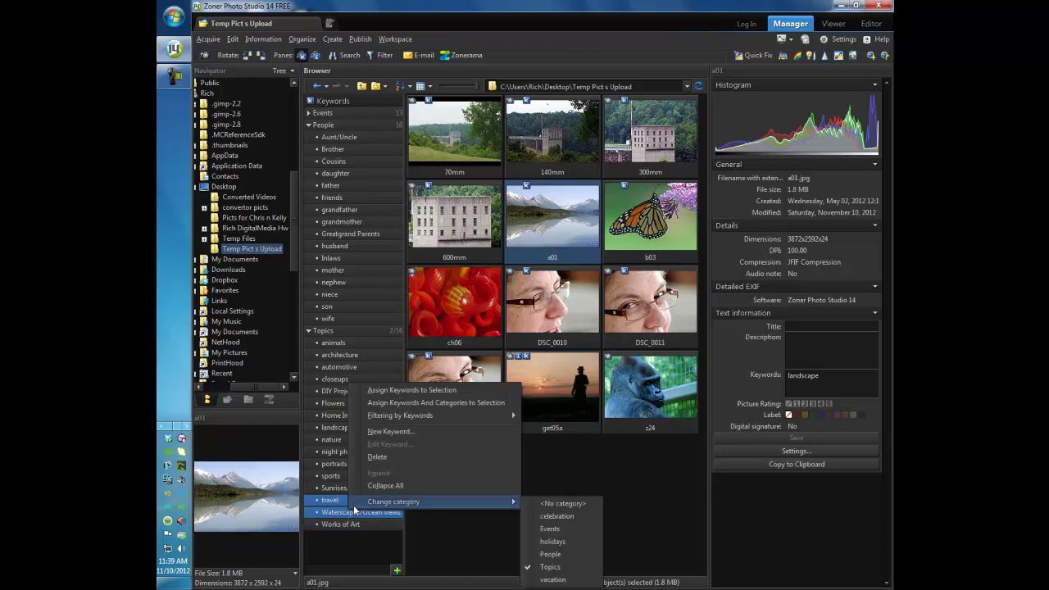
left_click(400, 390)
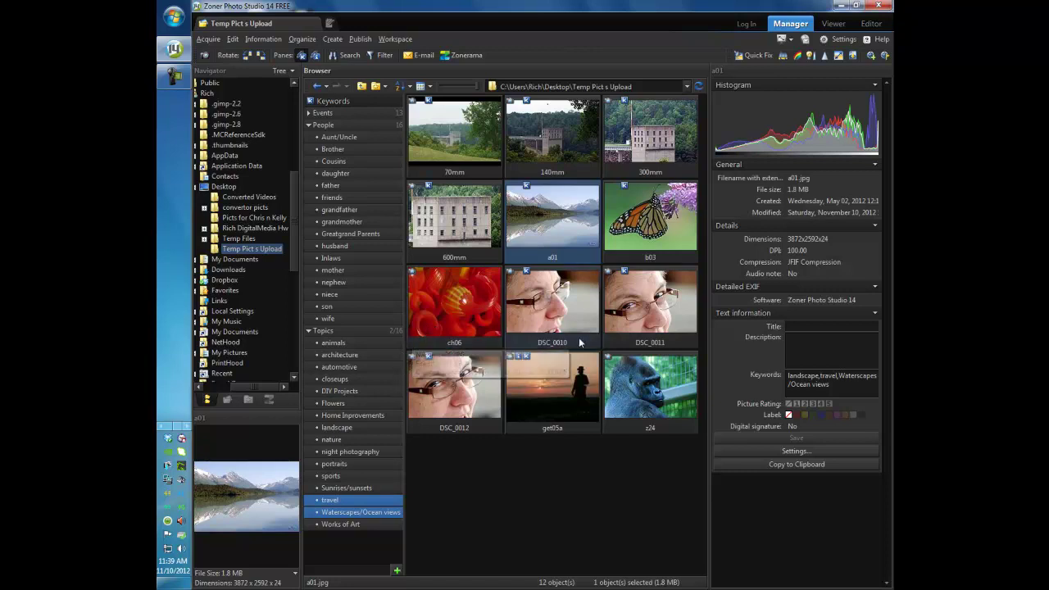
left_click(452, 311)
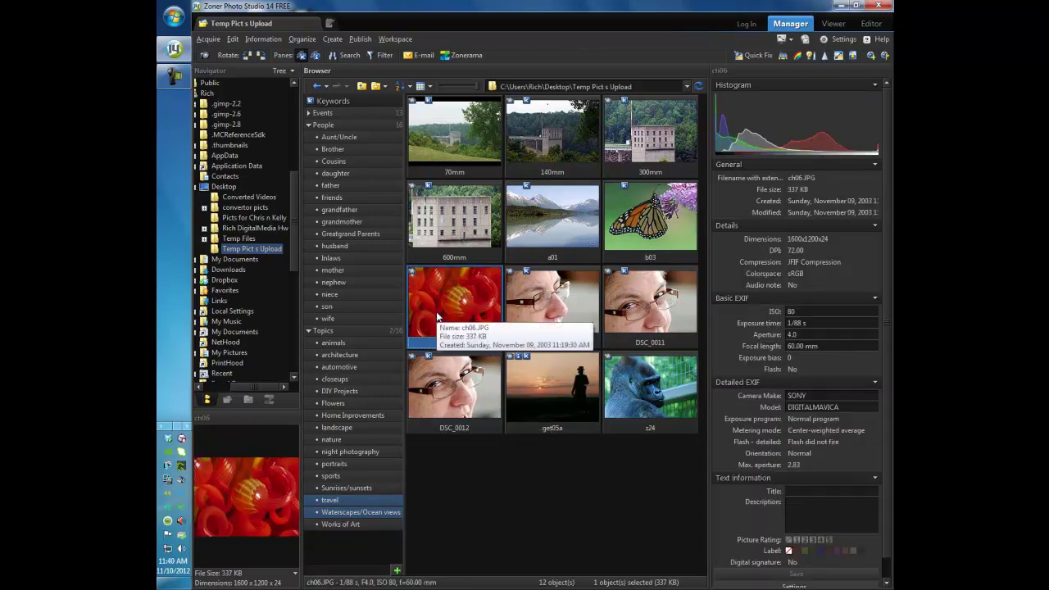
Tag ch06 with Works of Art and the gorilla photo z24 with animals, then deselect
right_click(329, 526)
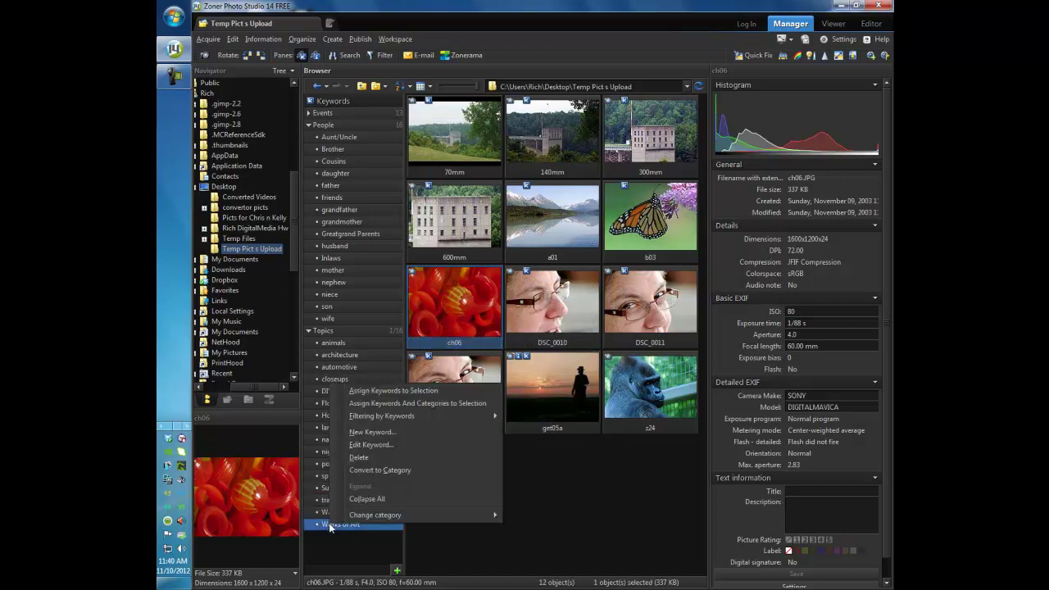
left_click(370, 392)
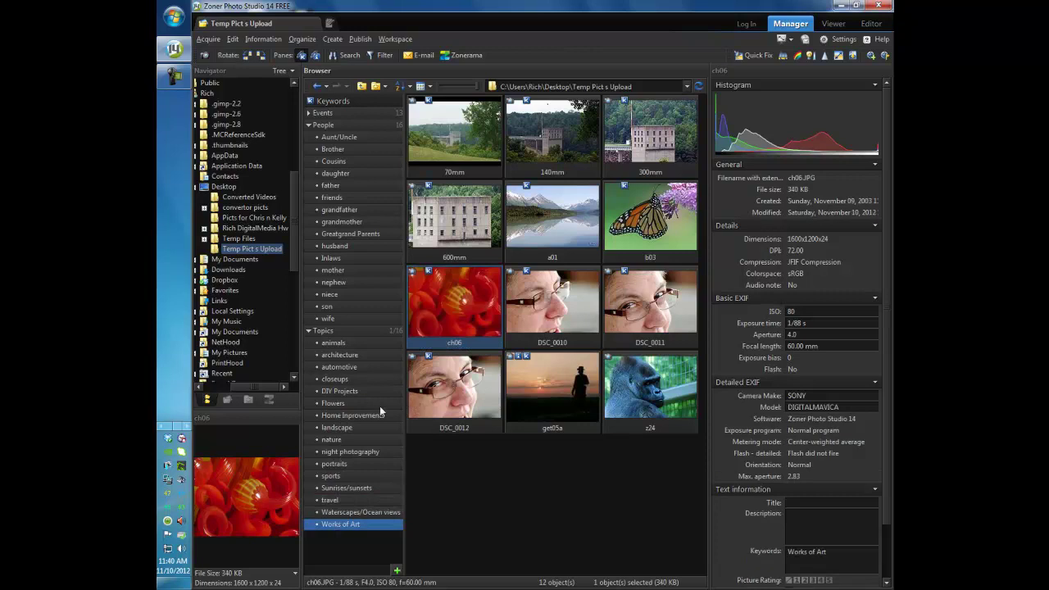
left_click(659, 414)
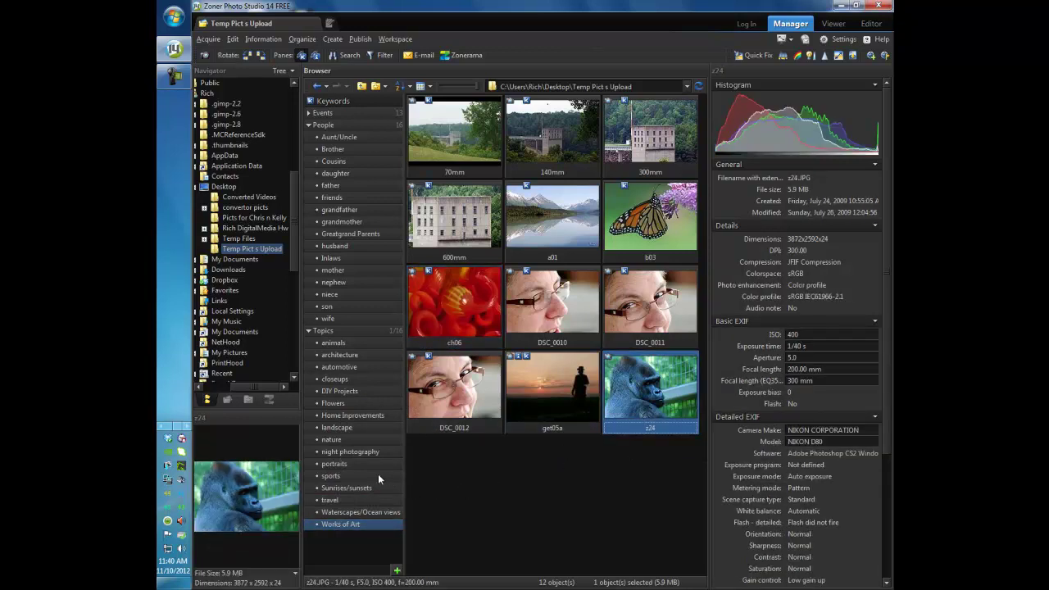
right_click(338, 344)
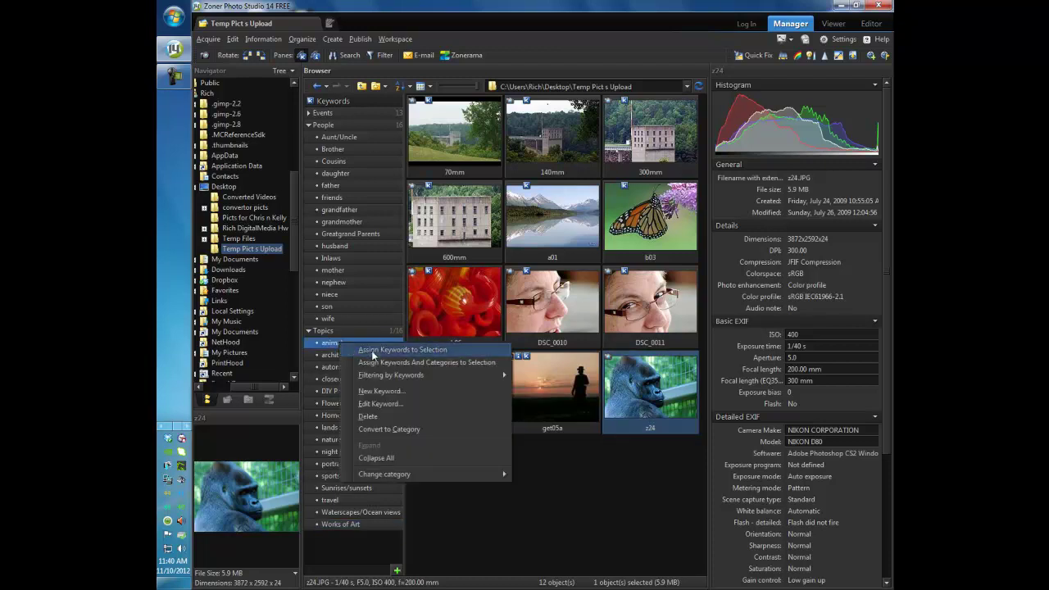
left_click(373, 351)
left_click(486, 476)
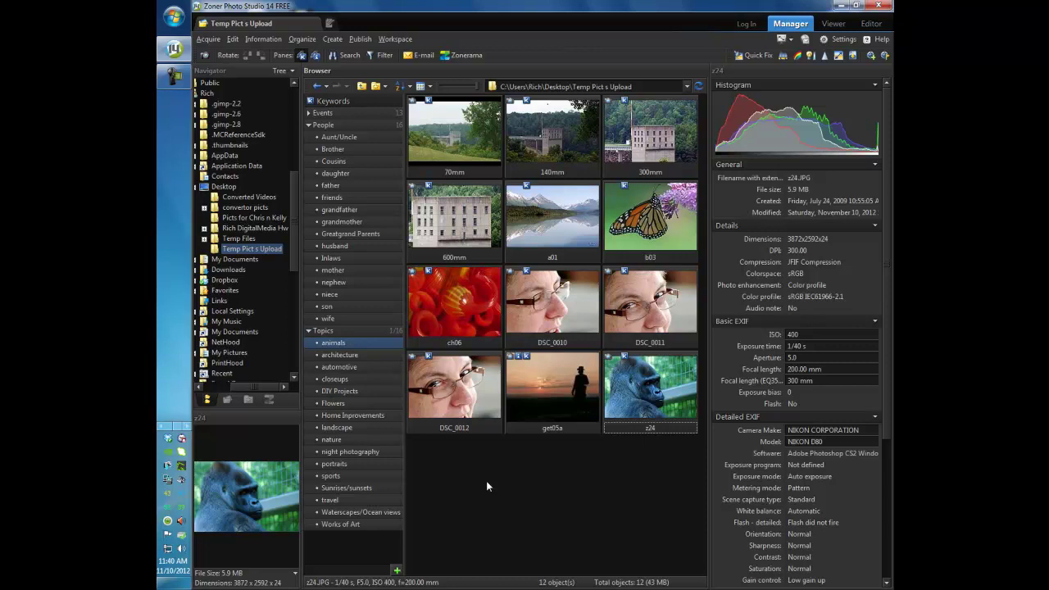
Select all twelve photos and add the current folder to the catalog via Add Files to Catalog
key("ctrl+a")
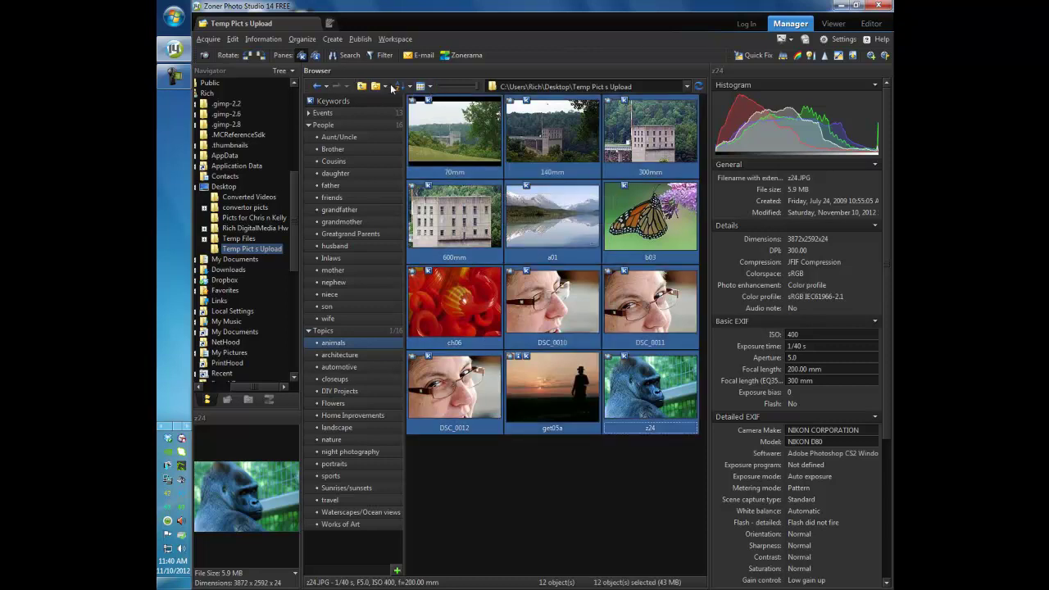
right_click(447, 135)
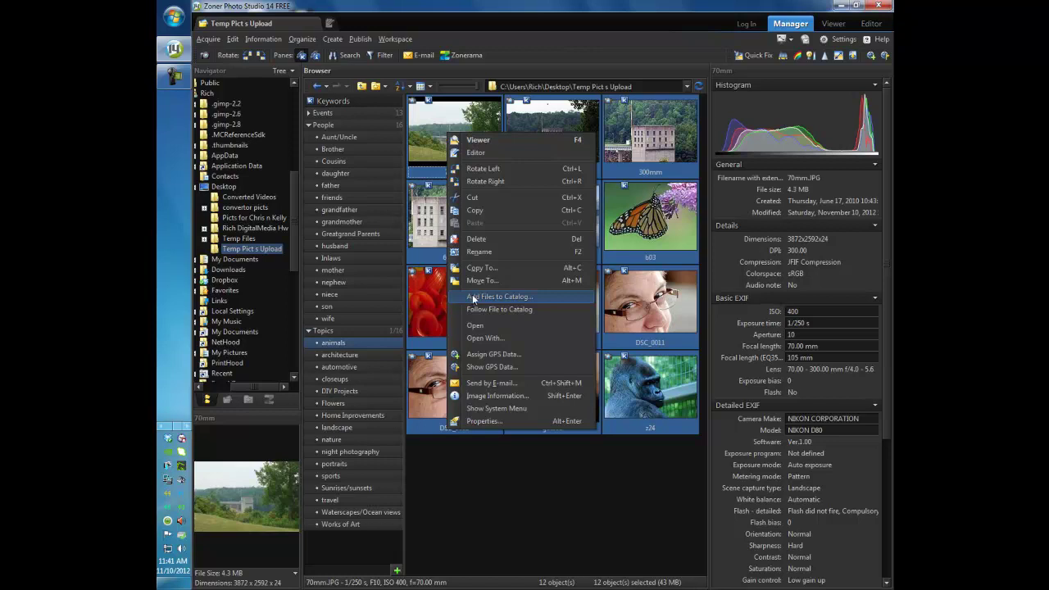
left_click(472, 299)
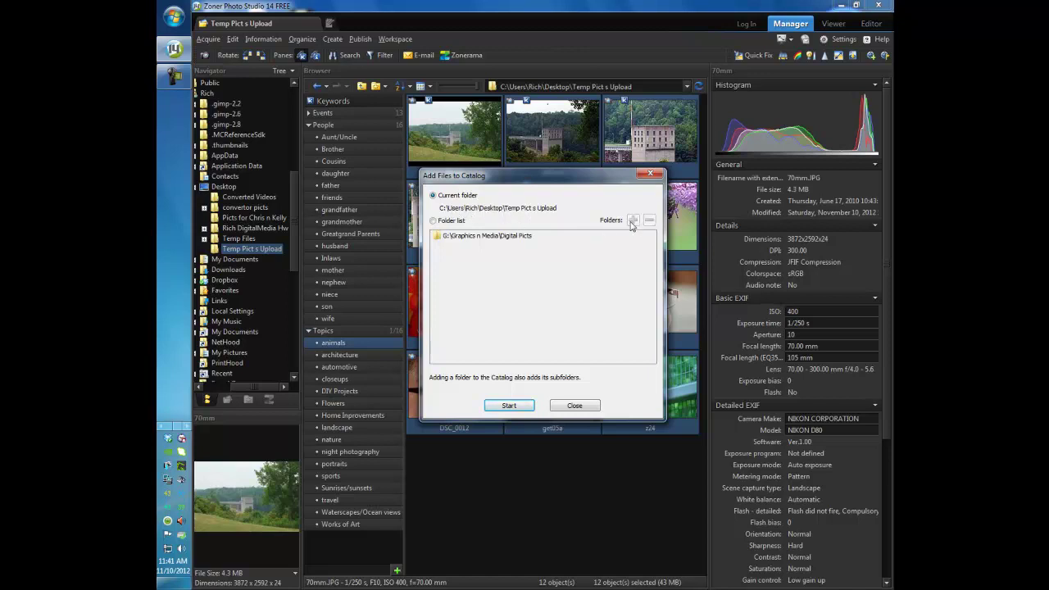
left_click(432, 222)
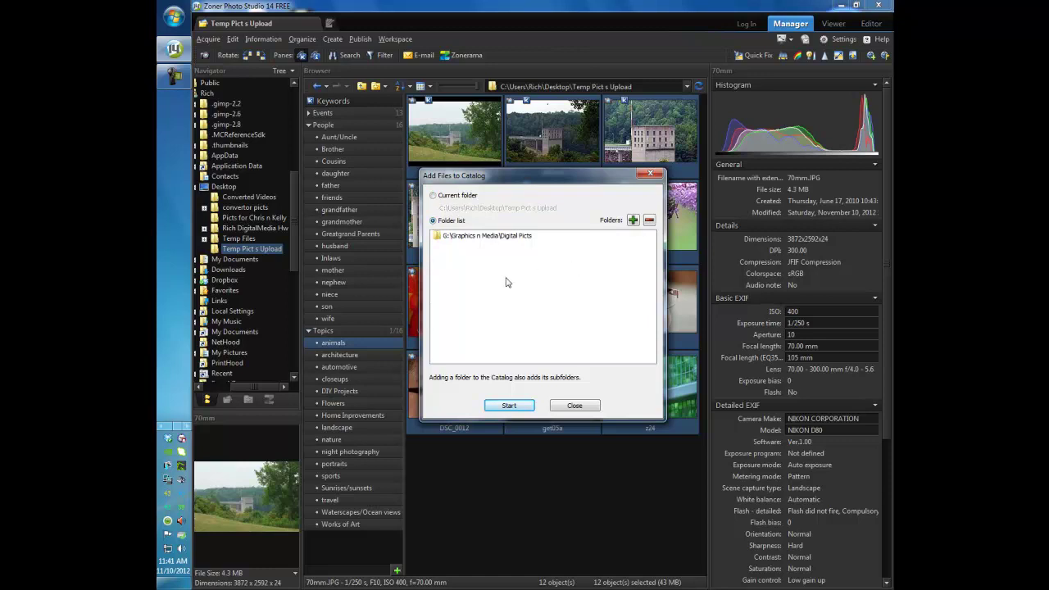
left_click(433, 196)
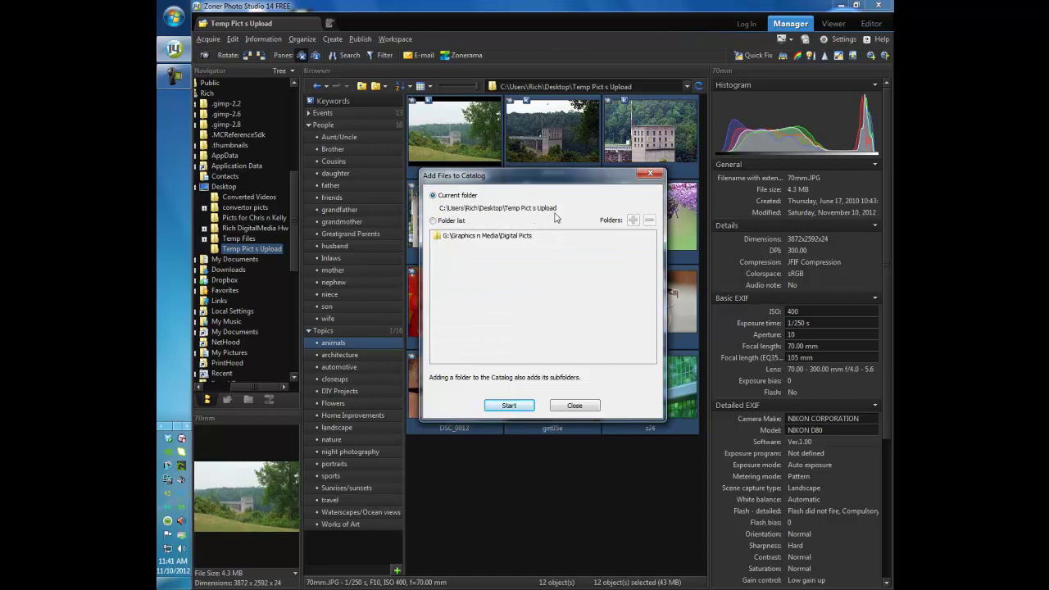
left_click(509, 406)
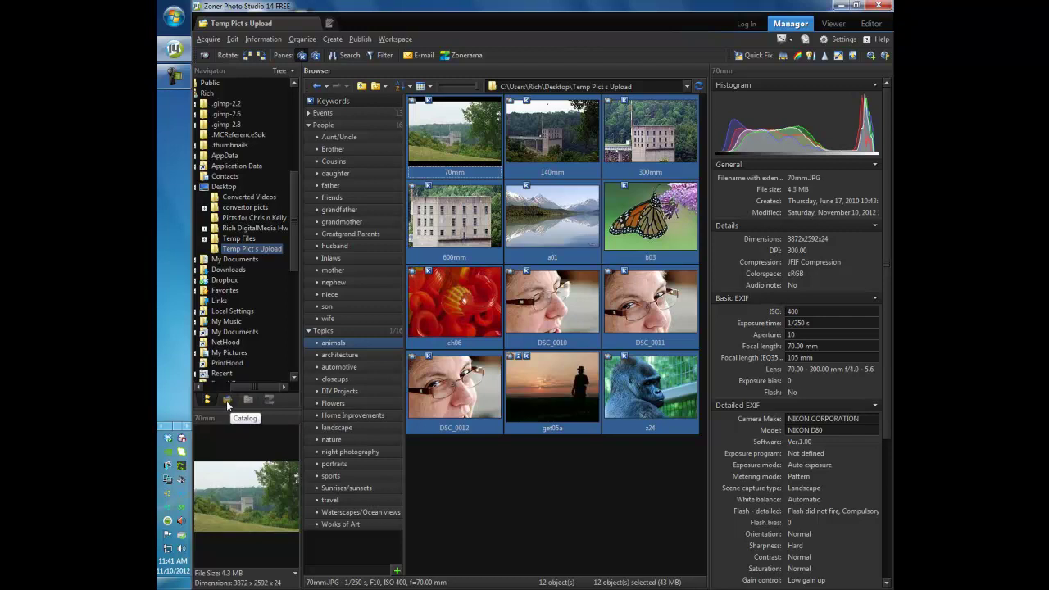
Switch to the Catalog view, answering No to adding more files
left_click(227, 401)
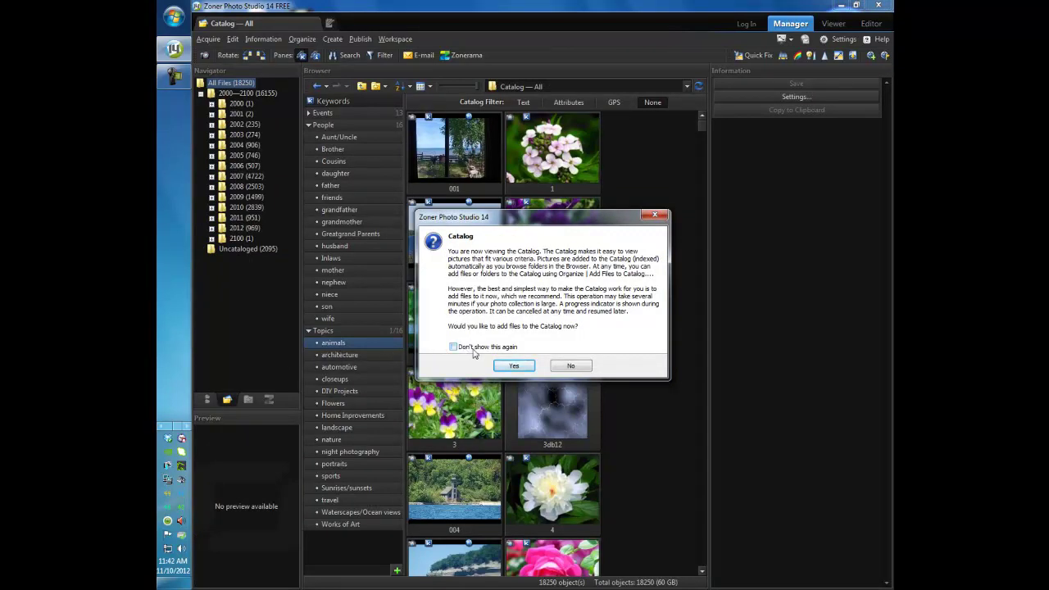
left_click(571, 367)
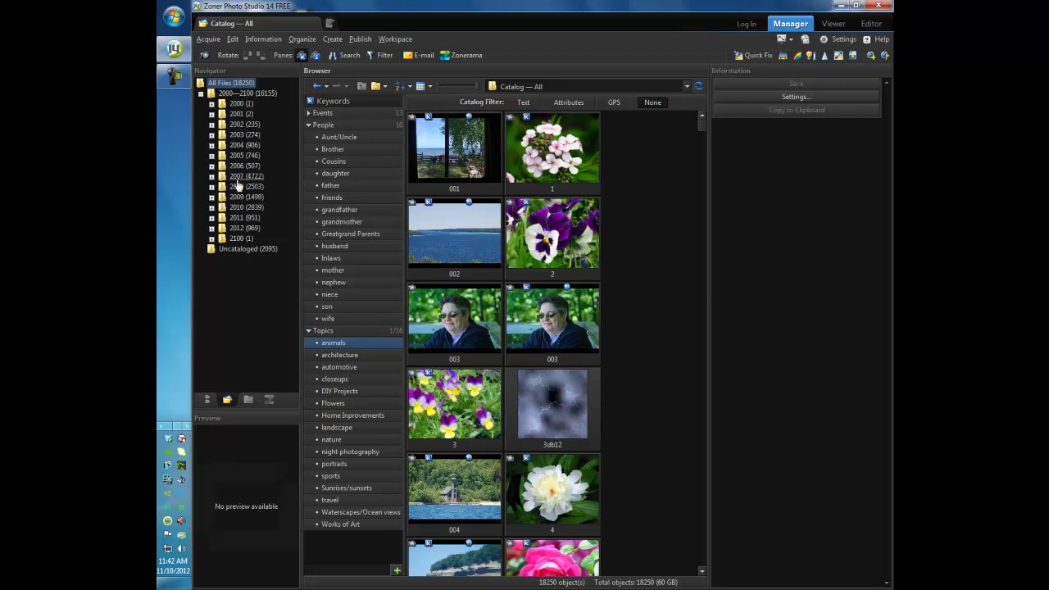
left_click(213, 239)
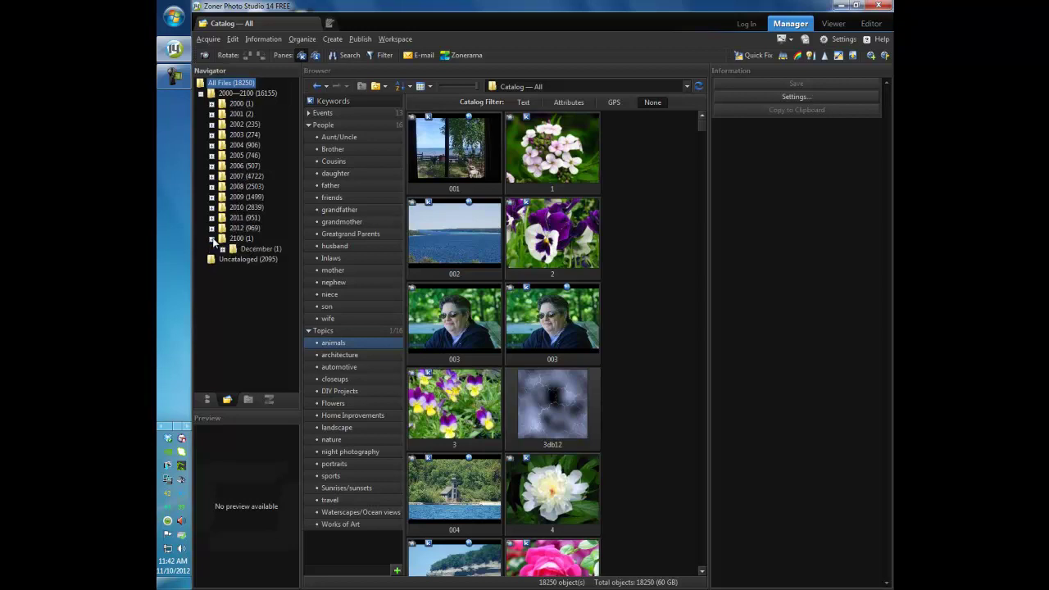
left_click(213, 239)
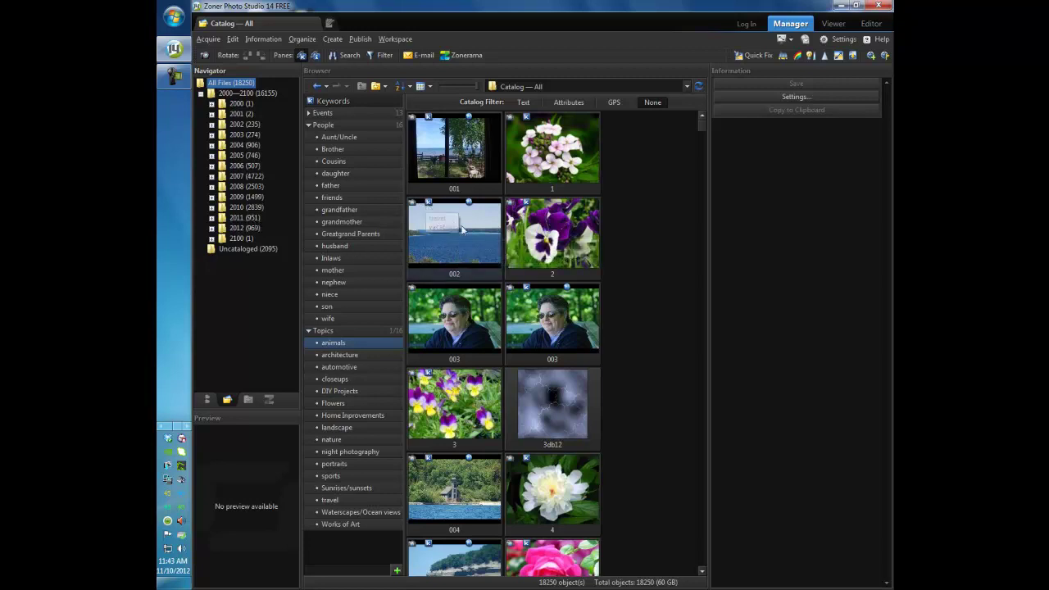
mouse_move(469, 259)
scroll(470, 259, "down", 1)
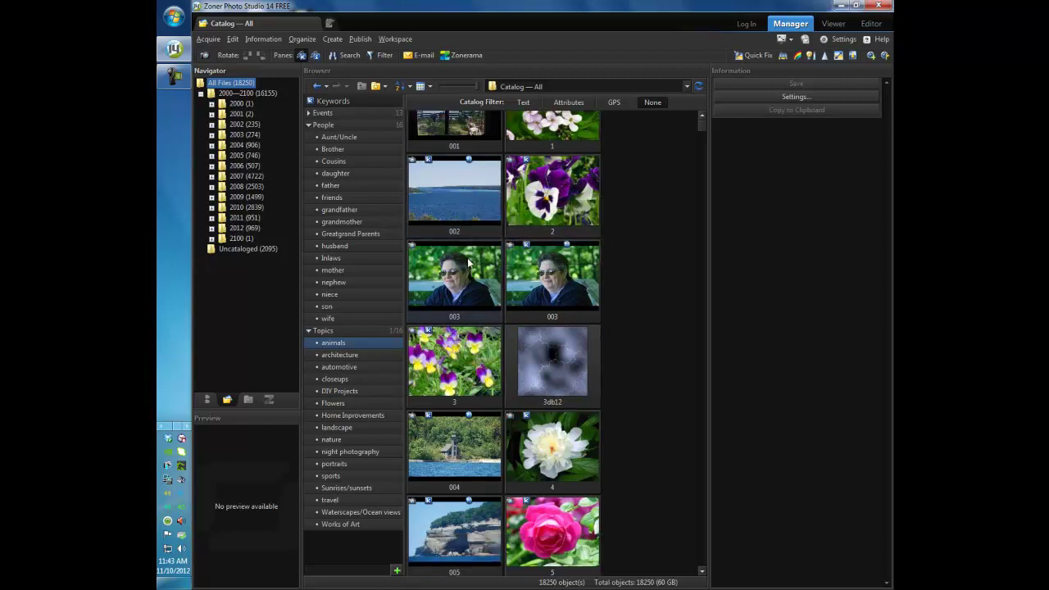
mouse_move(553, 357)
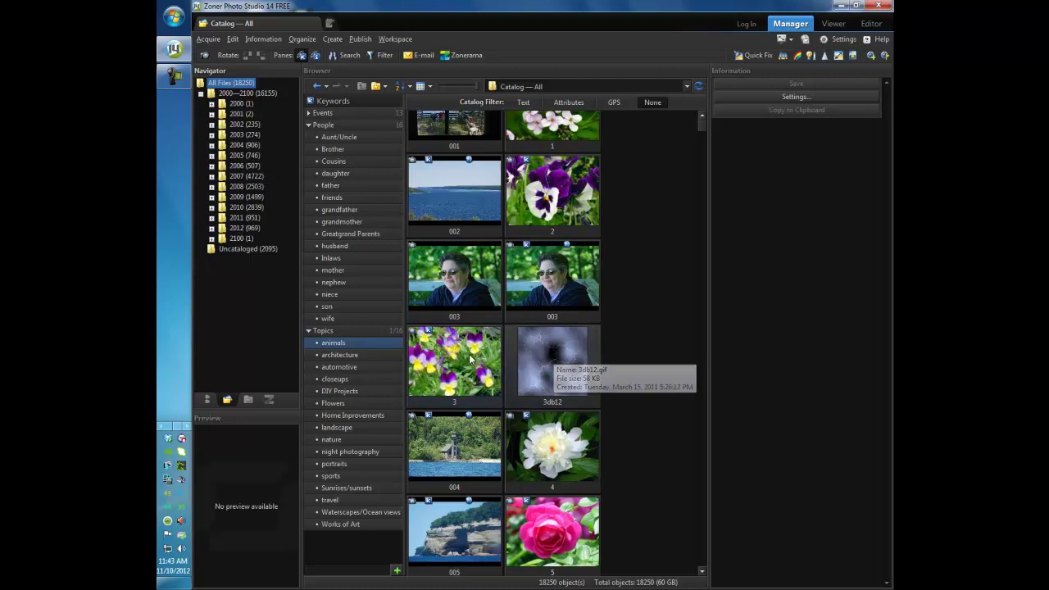
scroll(469, 356, "down", 2)
scroll(469, 356, "down", 1)
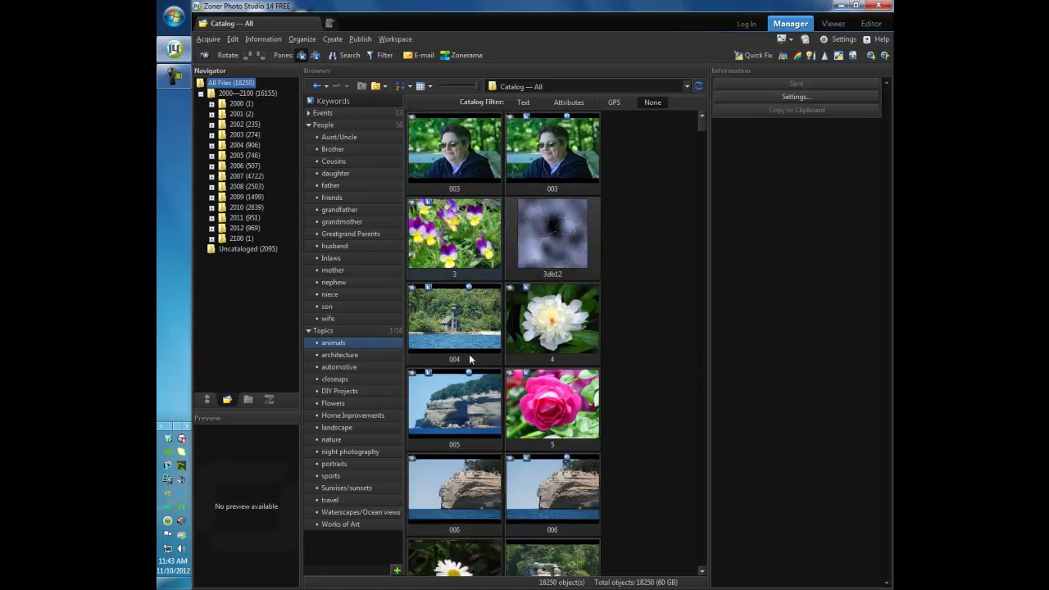
scroll(482, 385, "down", 2)
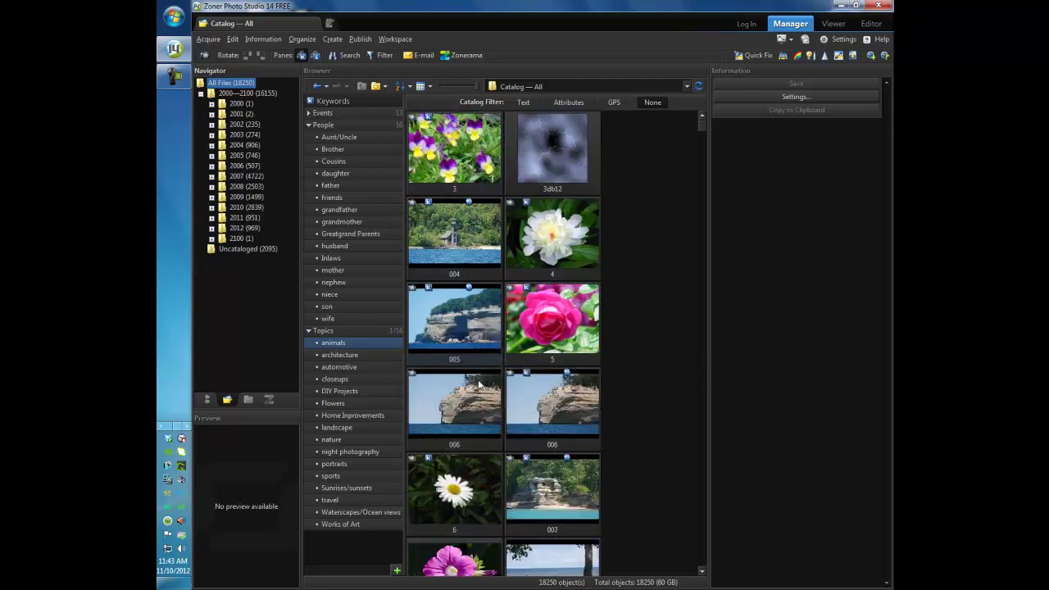
scroll(482, 385, "up", 3)
scroll(479, 385, "up", 3)
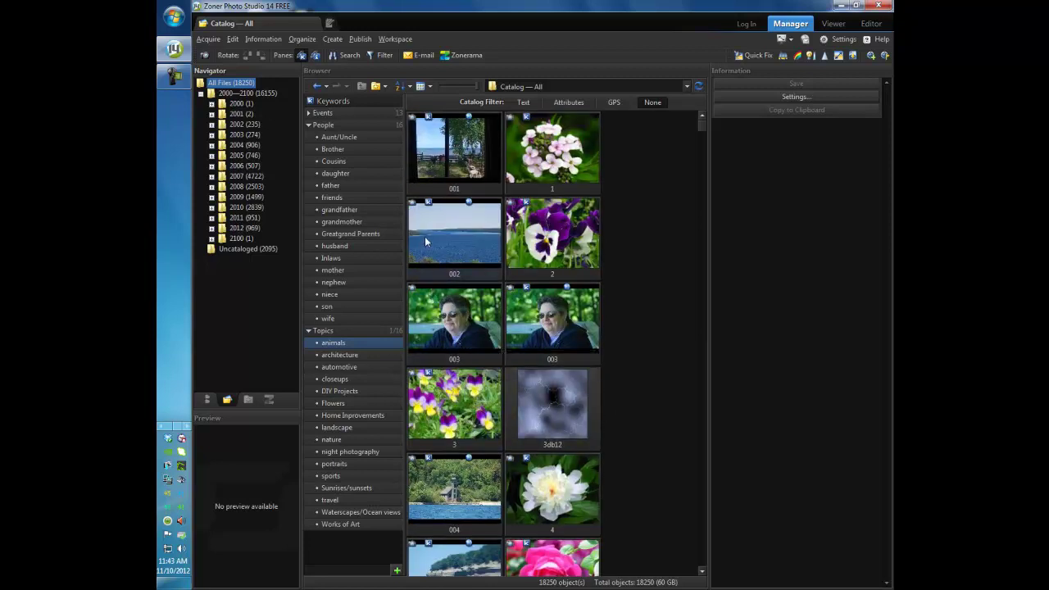
Open Search, enable the Keywords criteria, and pick wife under the expanded People group
mouse_move(426, 242)
left_click(349, 55)
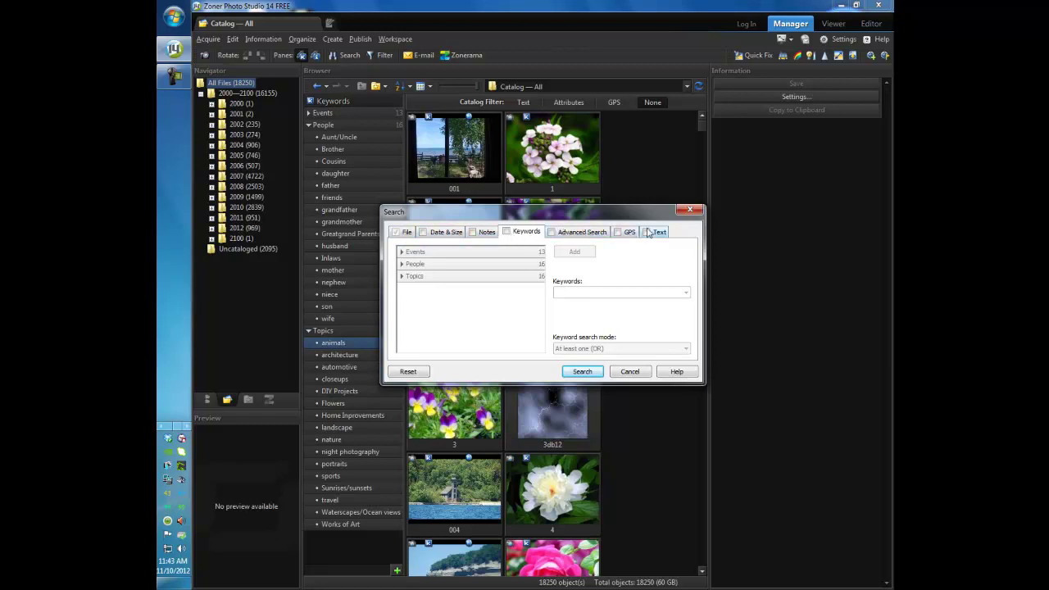
left_click(507, 232)
left_click(400, 236)
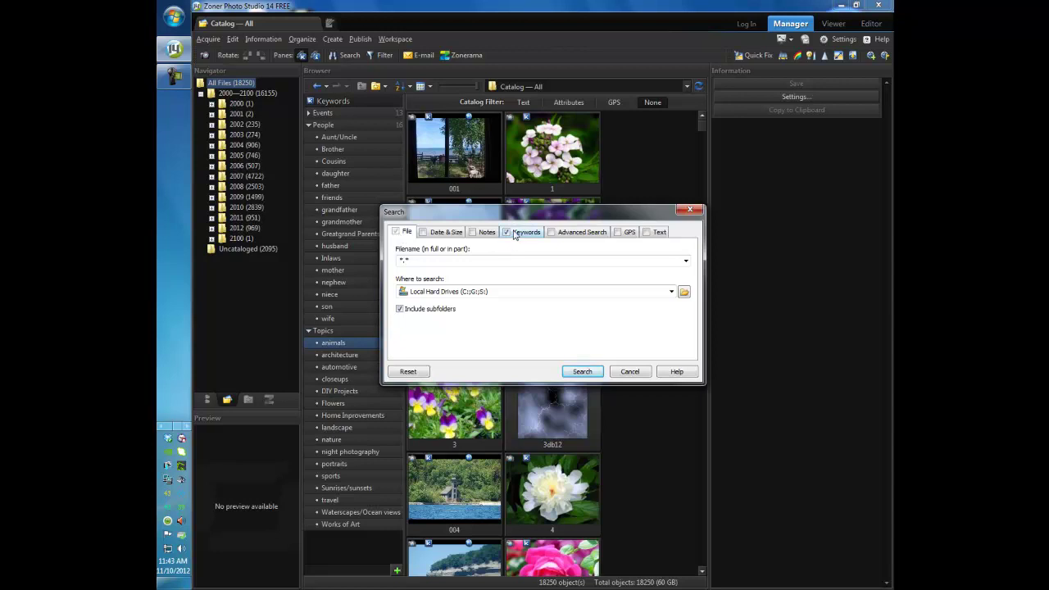
left_click(524, 232)
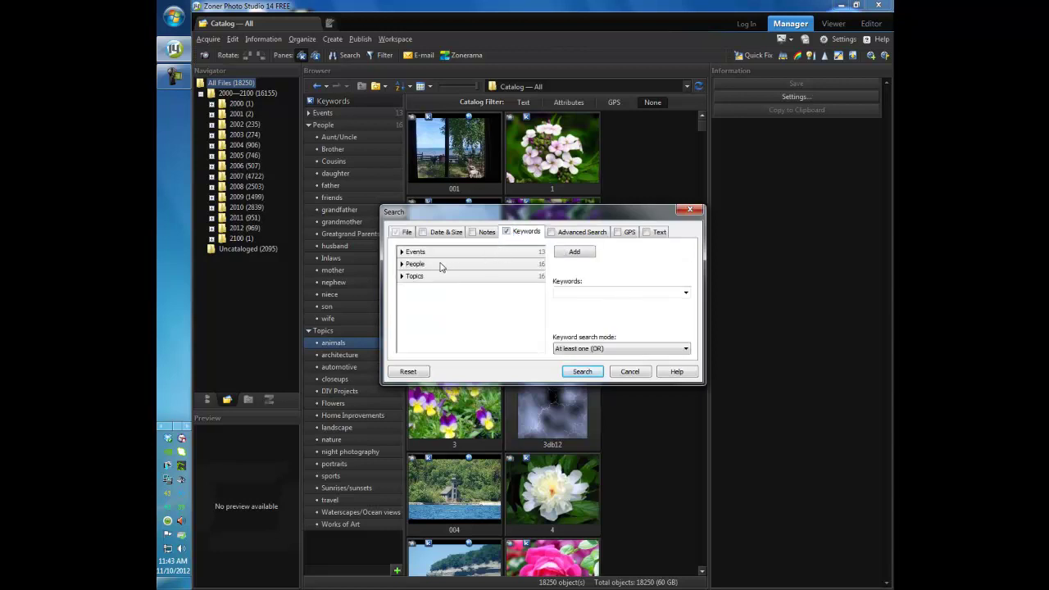
left_click(402, 265)
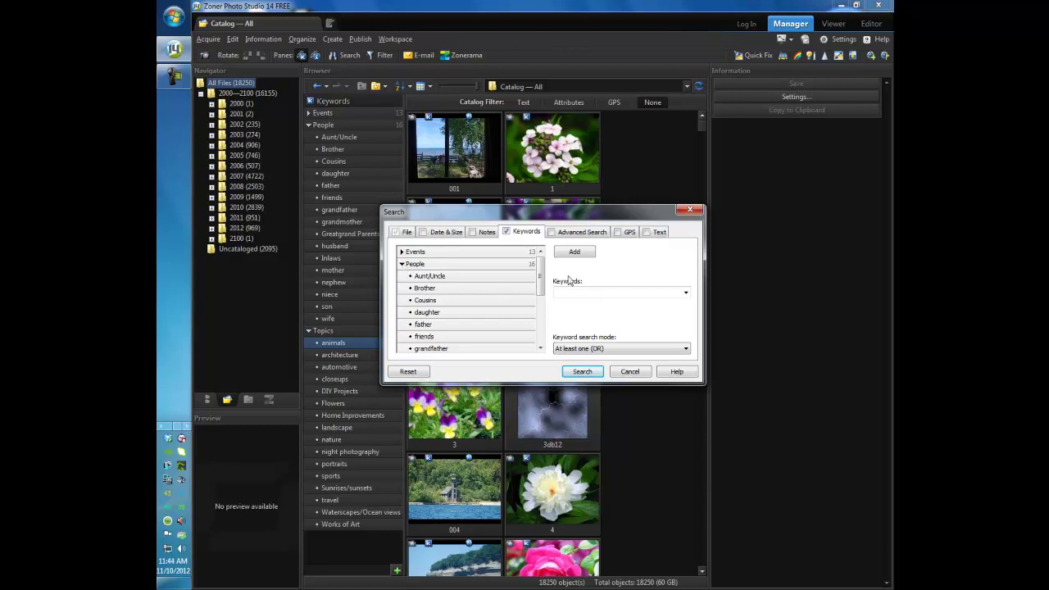
left_click_drag(541, 277, 542, 336)
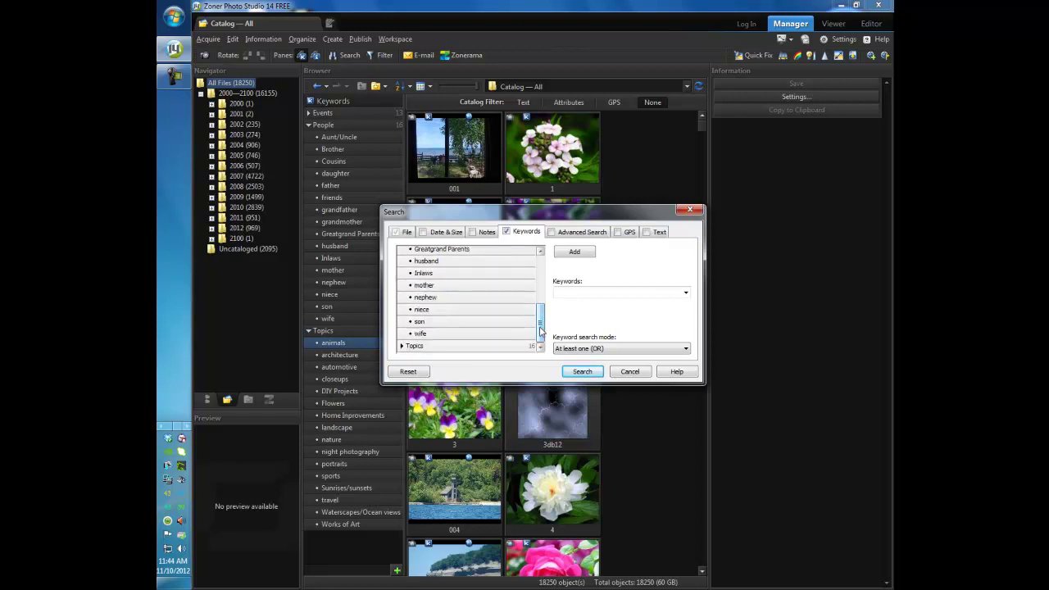
left_click(450, 334)
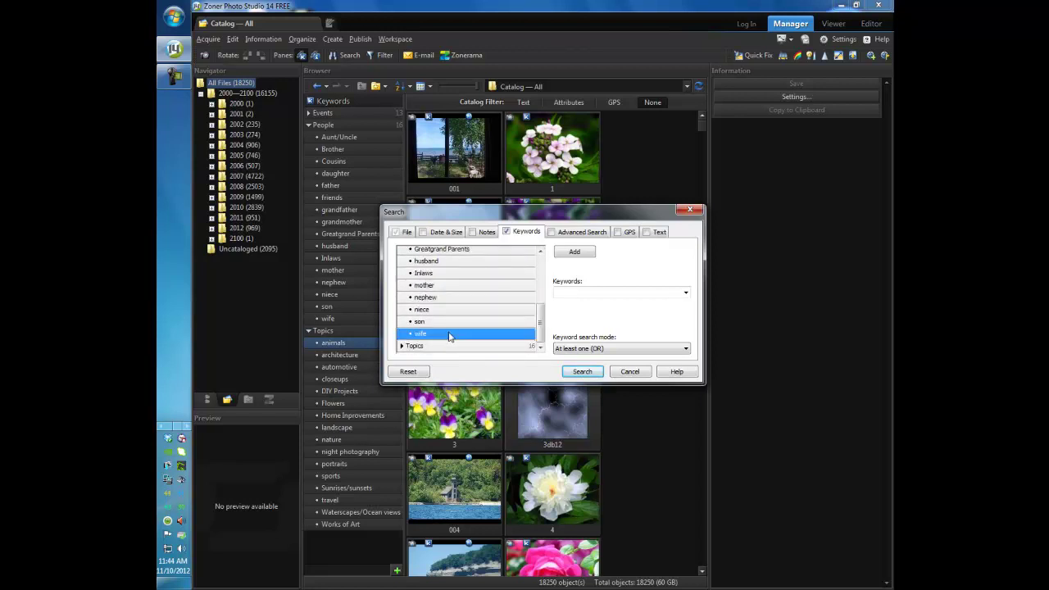
Add wife to the search keywords, keeping the At least one (OR) match mode
left_click(574, 252)
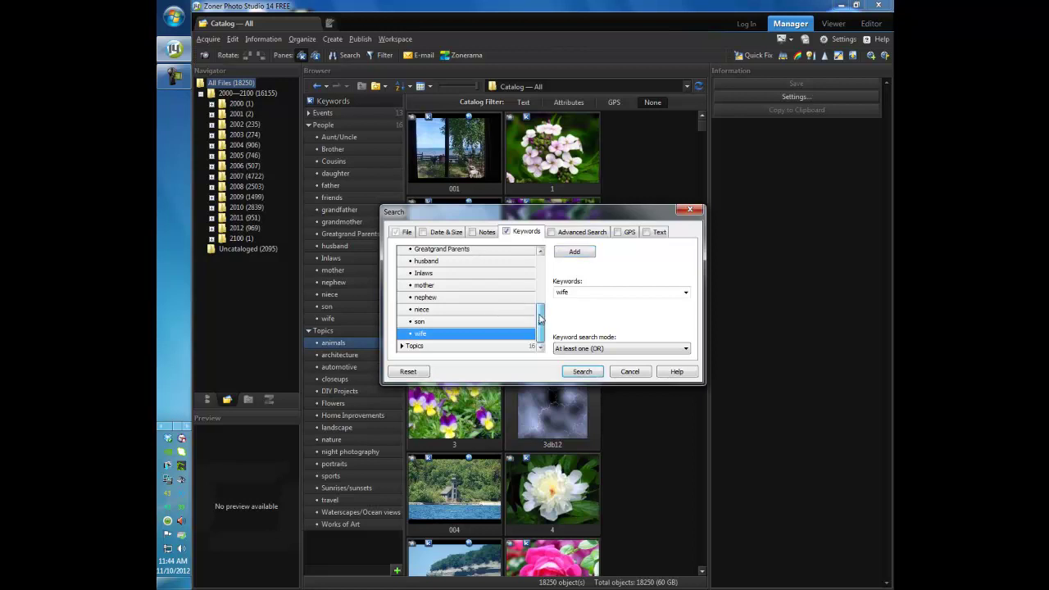
mouse_move(540, 320)
left_mouse_down()
mouse_move(542, 292)
mouse_move(542, 315)
left_mouse_up()
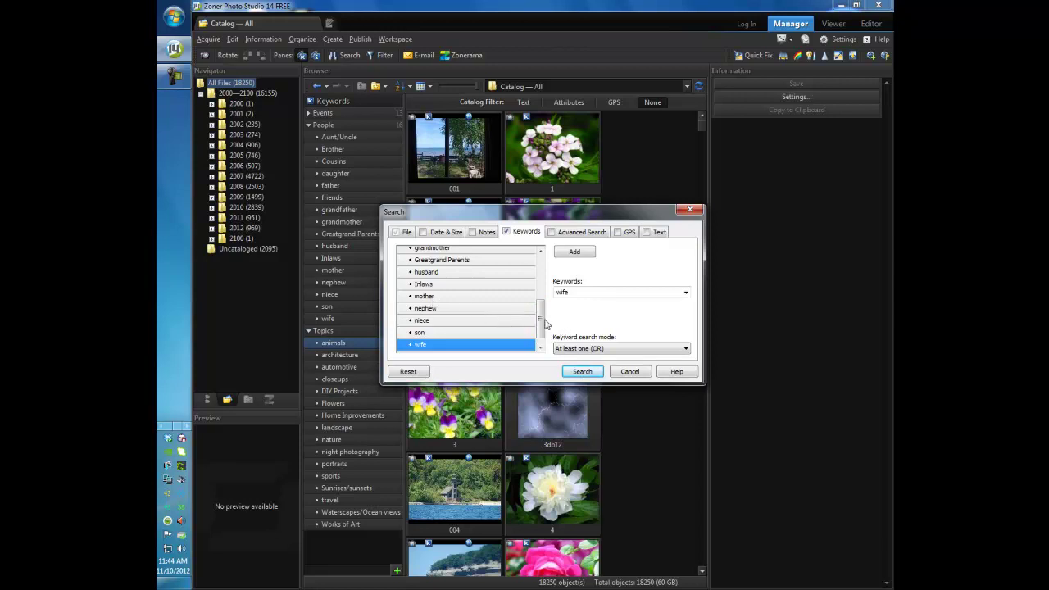
scroll(541, 334, "down", 1)
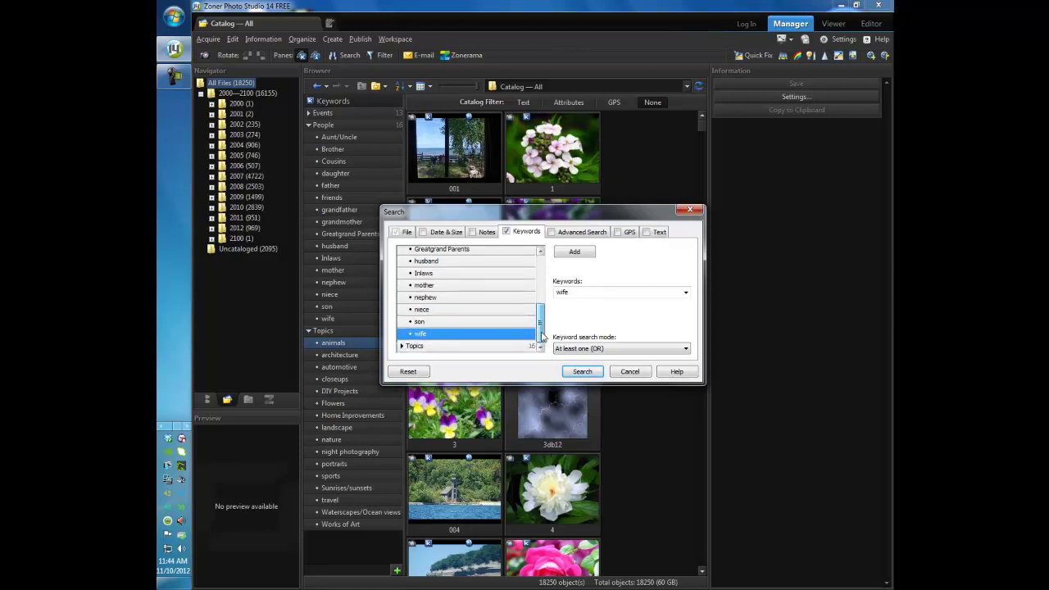
left_click(686, 350)
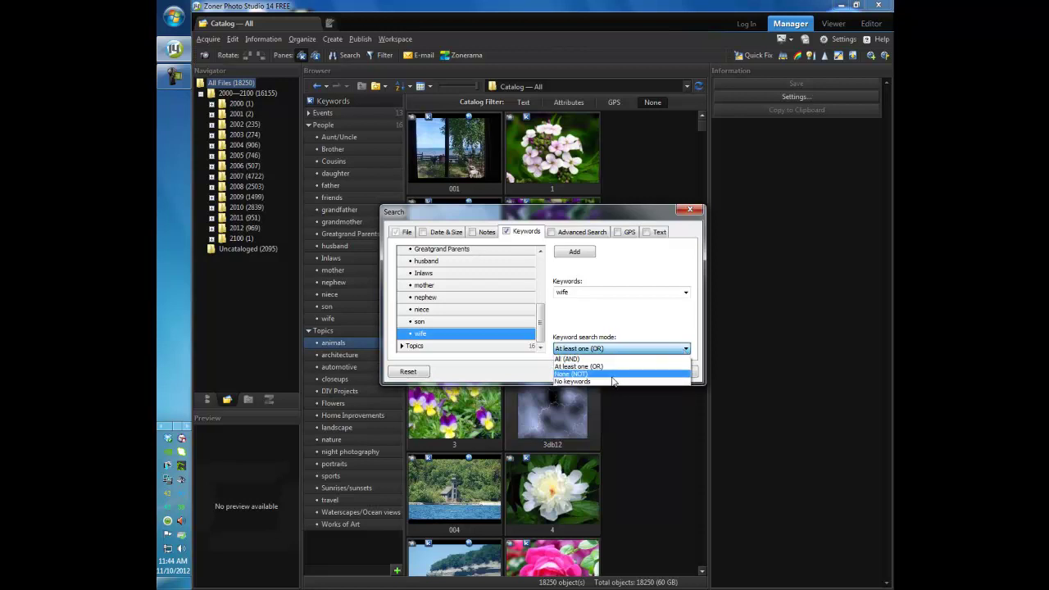
left_click(683, 350)
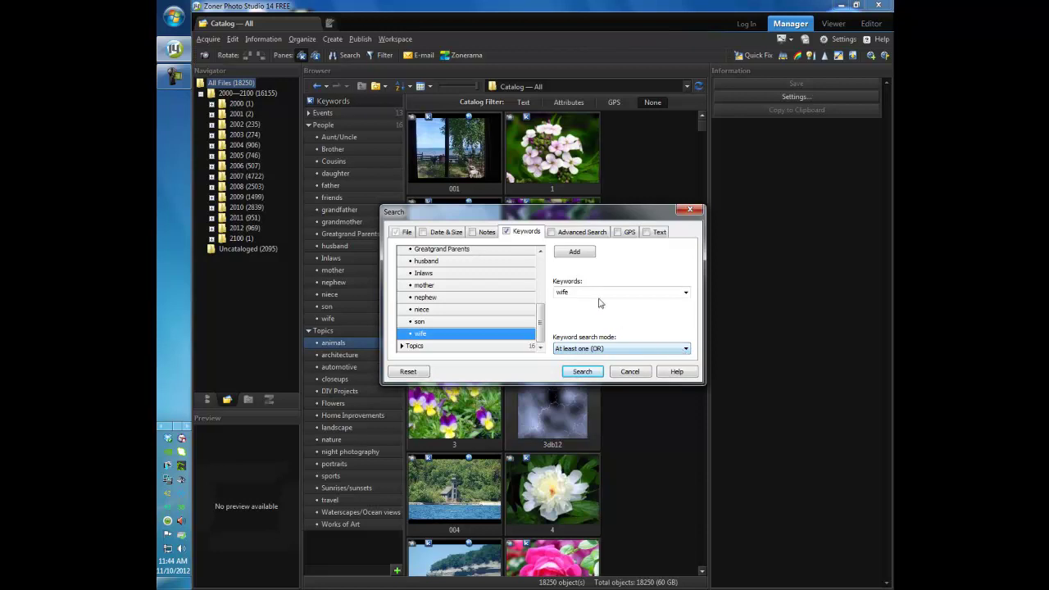
left_click(579, 233)
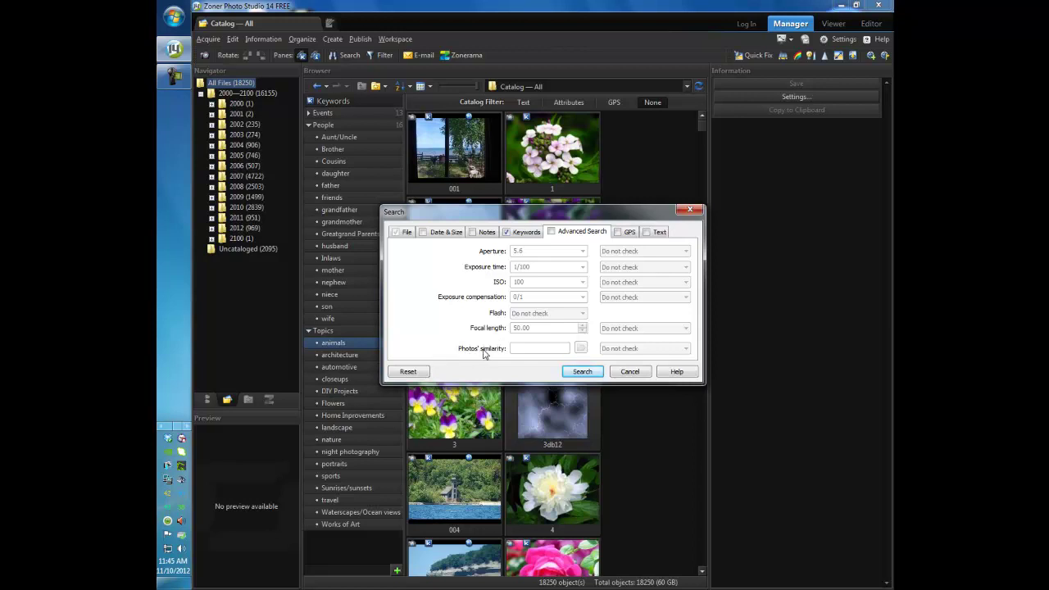
left_click(623, 236)
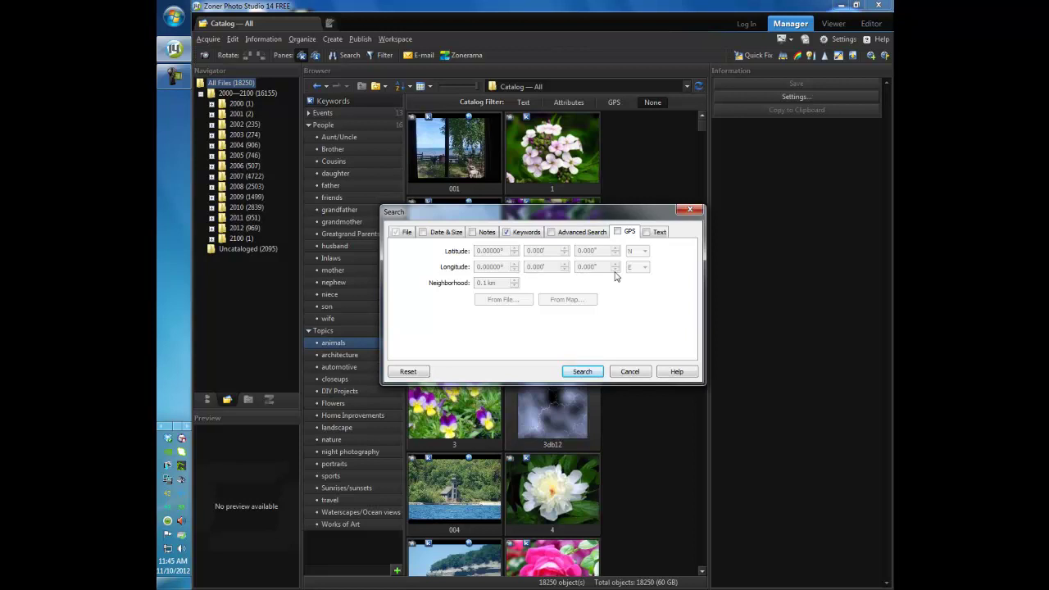
left_click(525, 233)
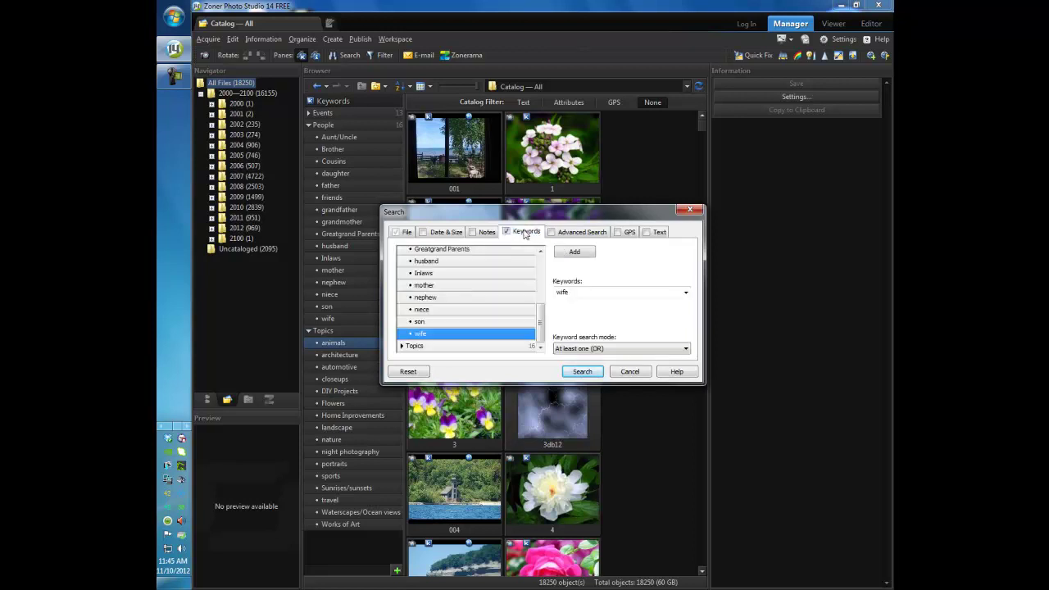
Run the wife keyword search and use Restore Folder on the empty results view
left_click(587, 373)
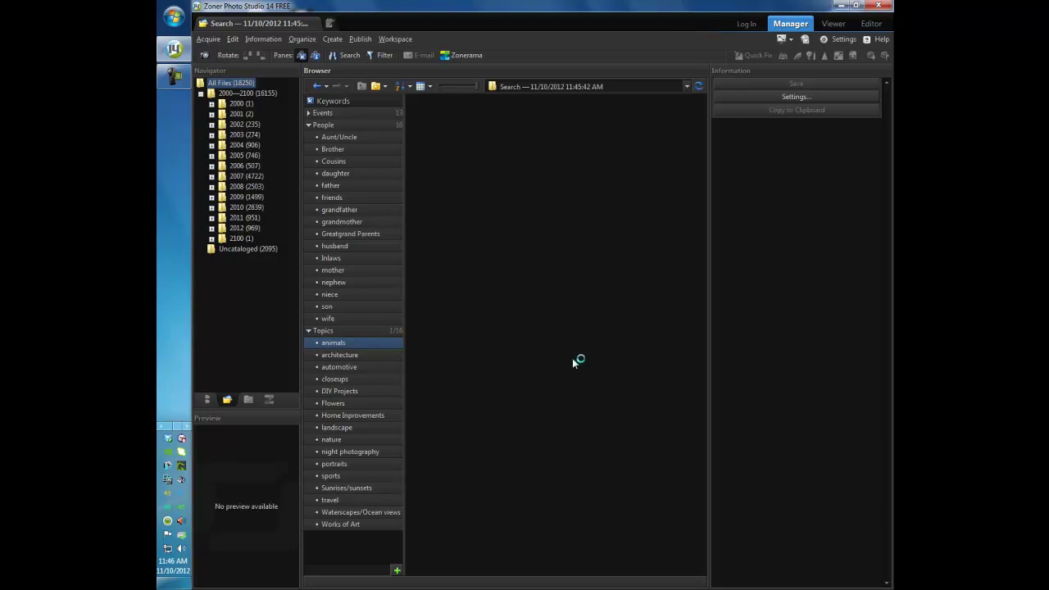
left_click(699, 87)
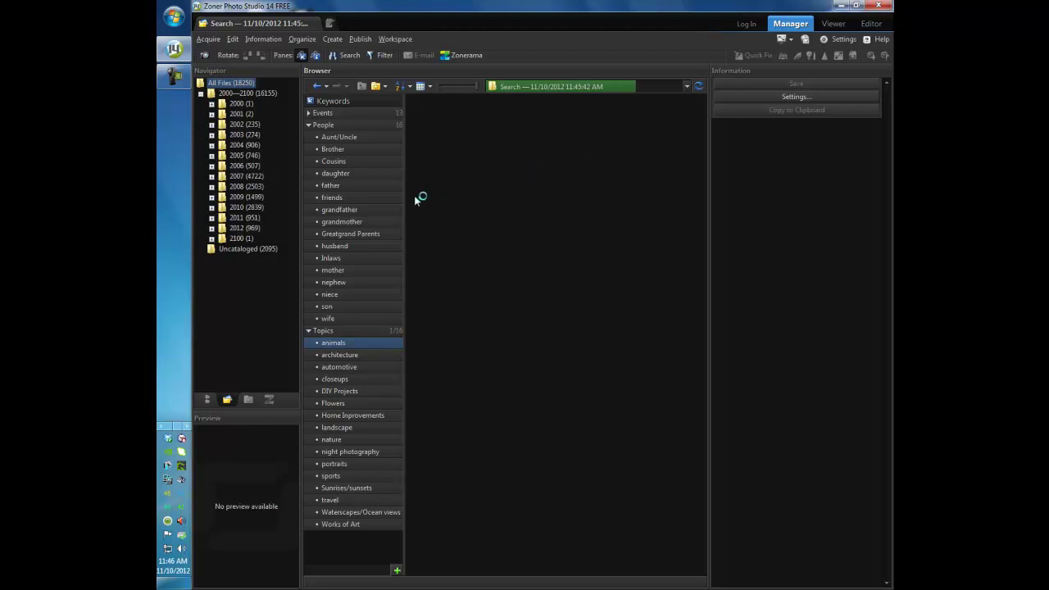
Rerun the 'wife' keyword search from the Temp Pict s Upload folder, finding DSC_0010, DSC_0011 and DSC_0012
left_click(206, 400)
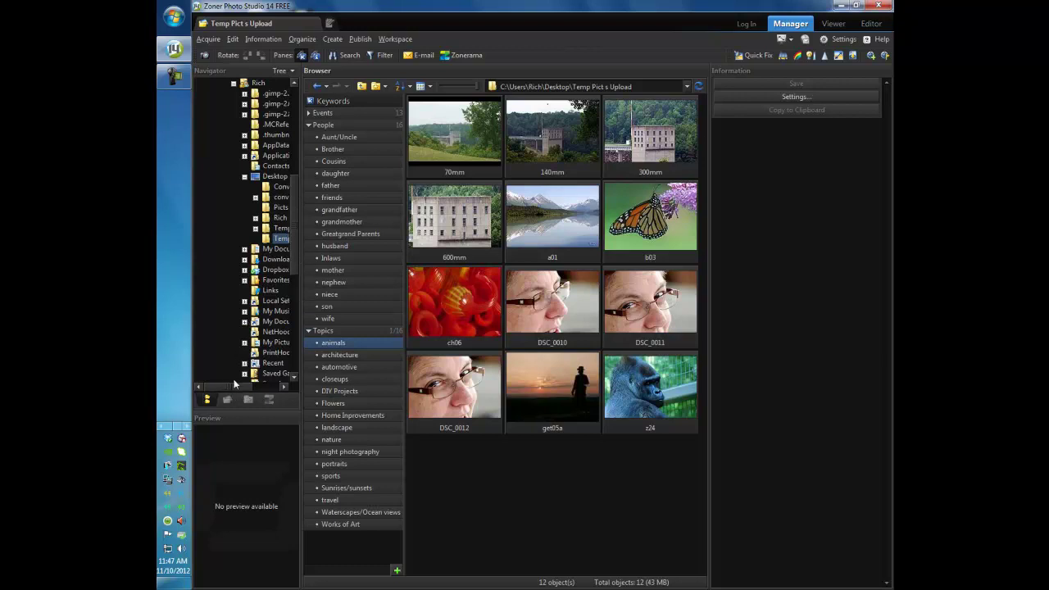
left_click_drag(228, 388, 249, 387)
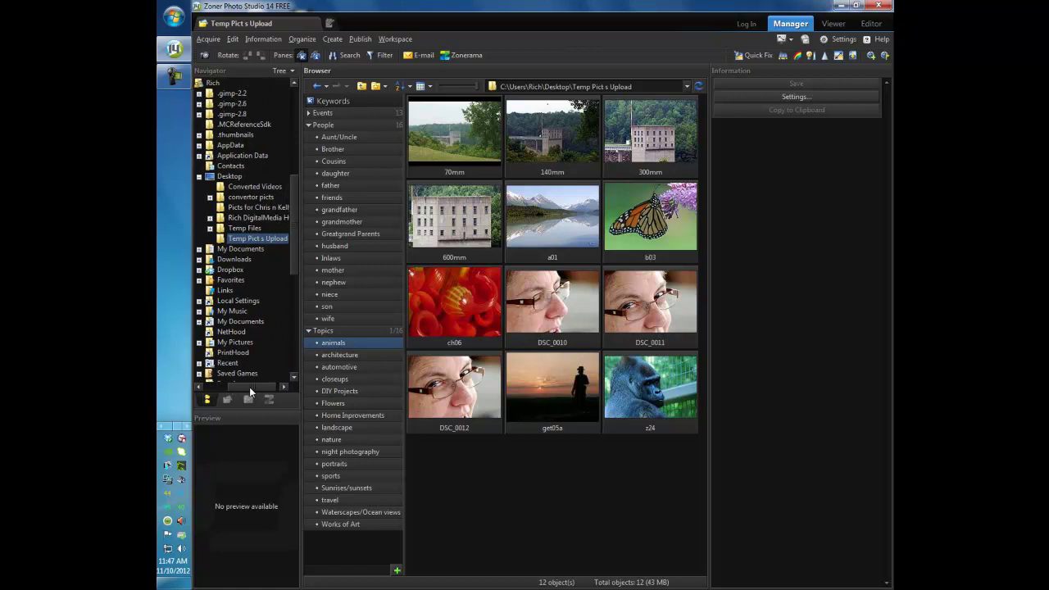
left_click(352, 54)
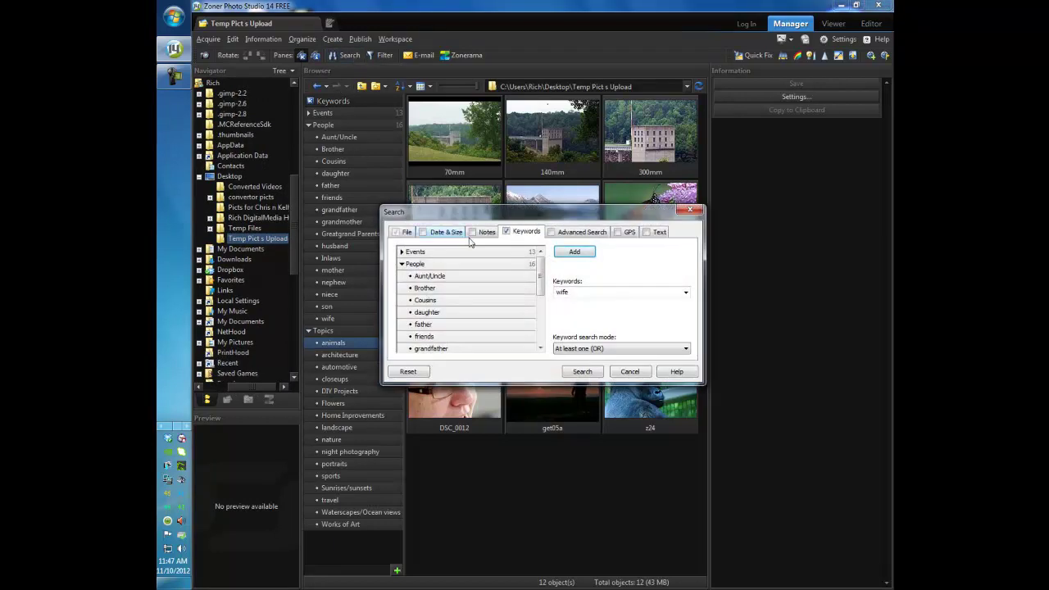
left_click(583, 373)
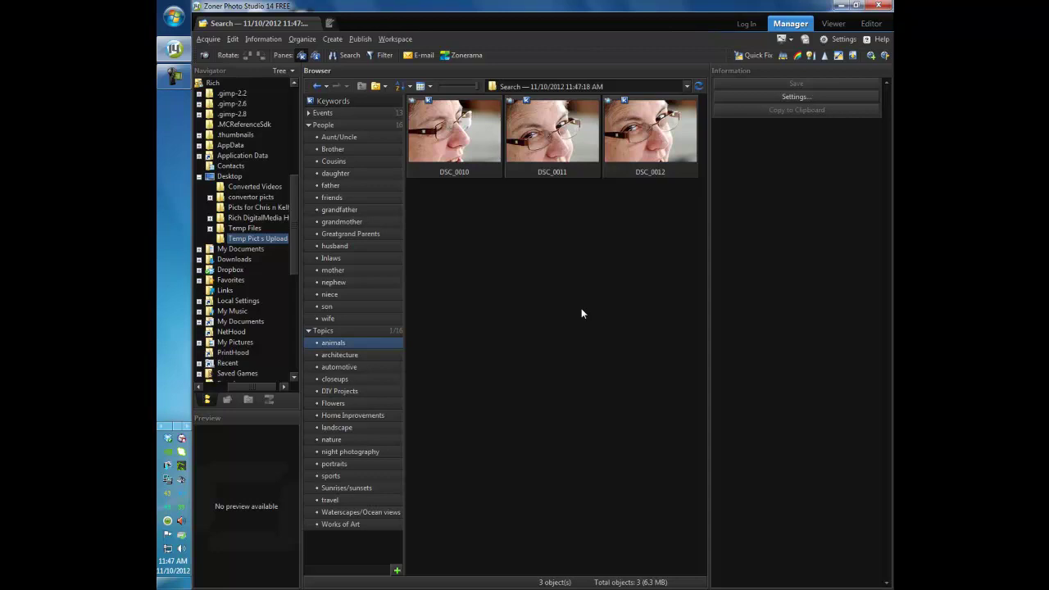
Jump from the found photo DSC_0010 to its file location folder
right_click(490, 133)
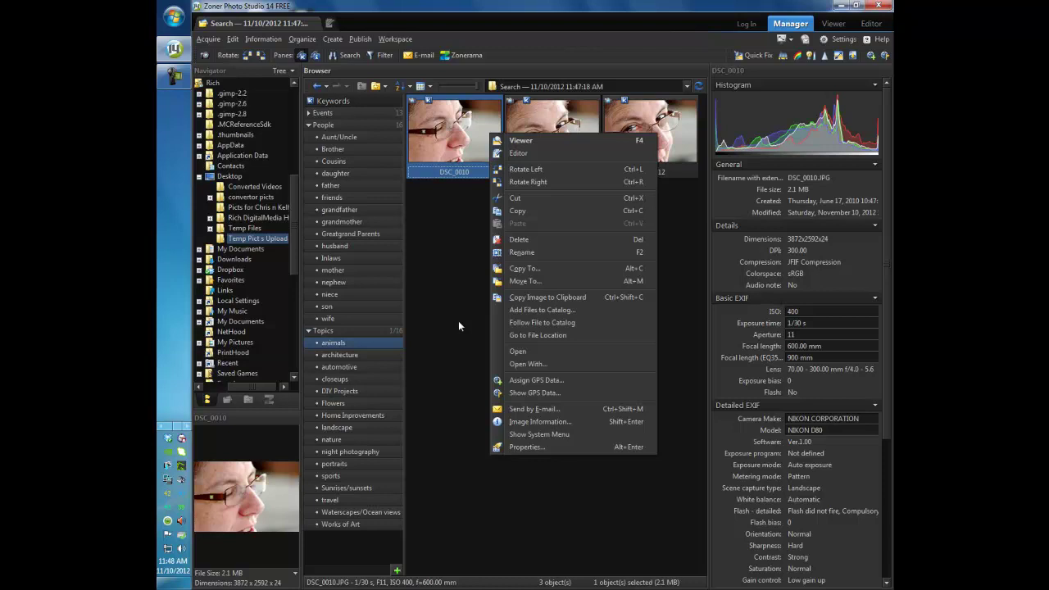
left_click(530, 334)
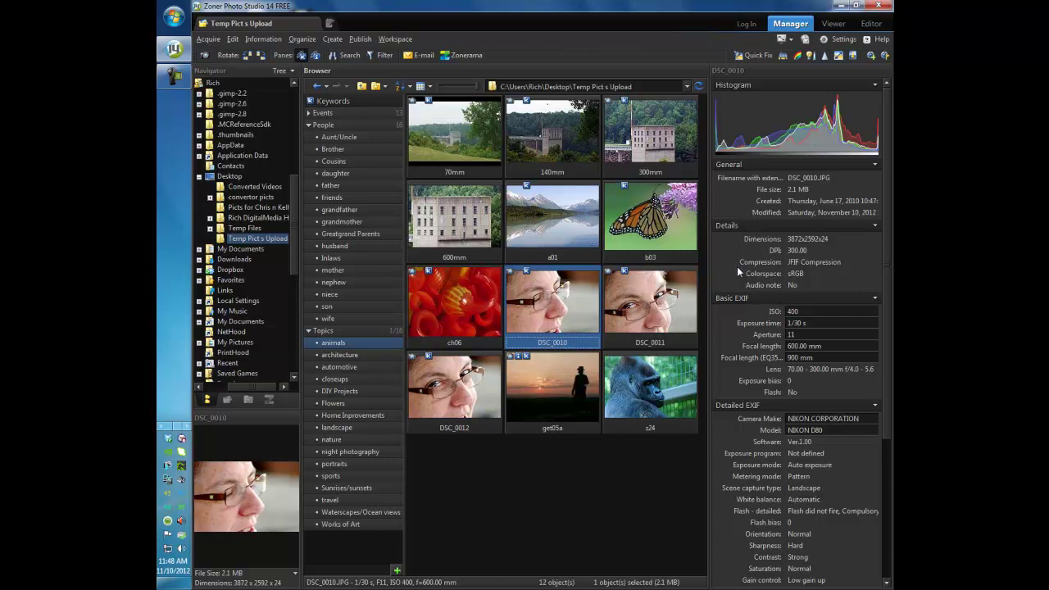
scroll(738, 312, "down", 4)
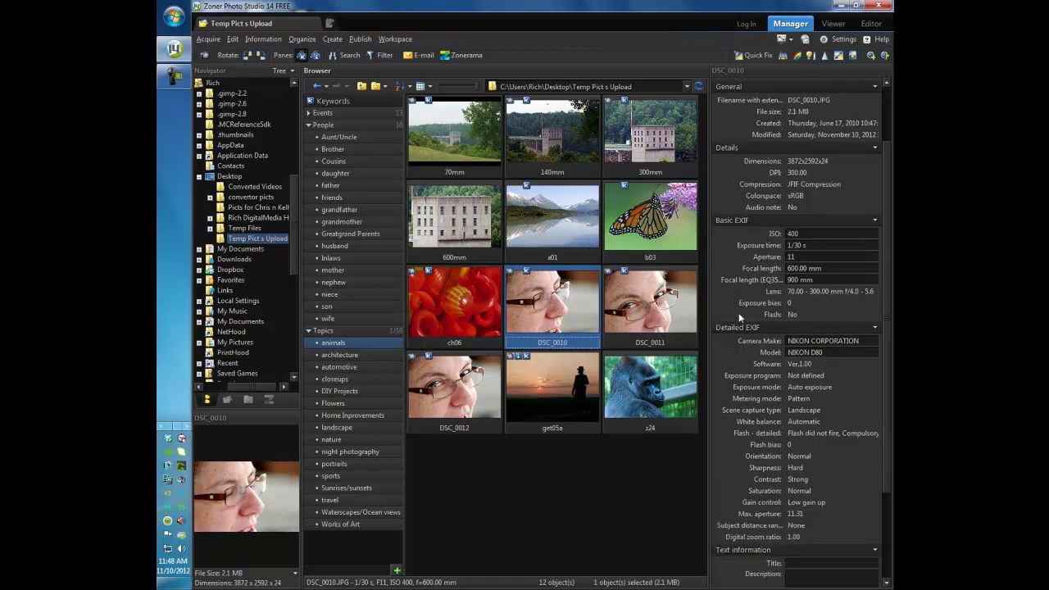
scroll(738, 312, "down", 1)
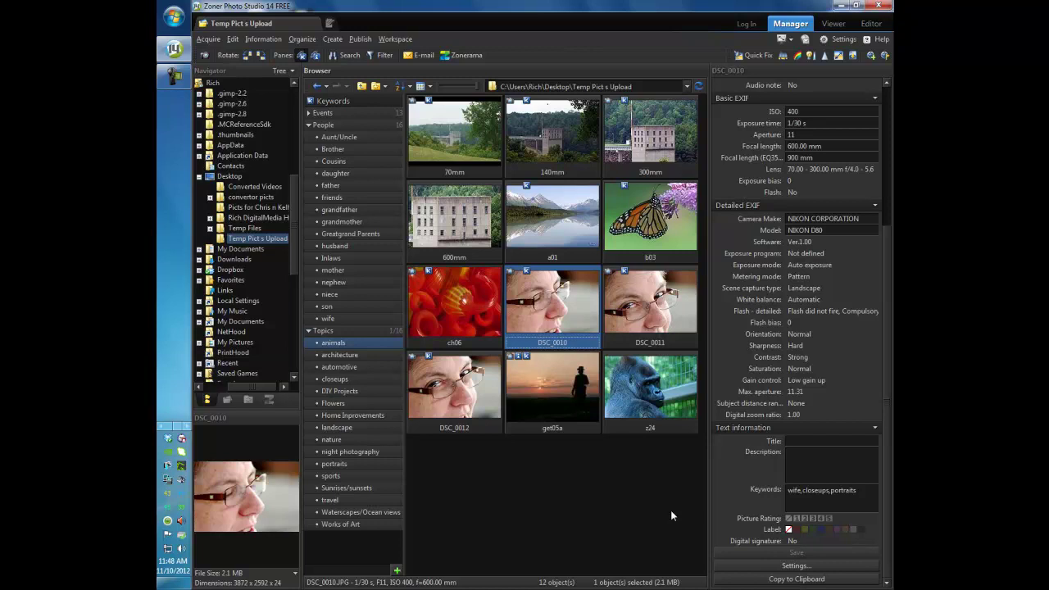
scroll(771, 422, "up", 3)
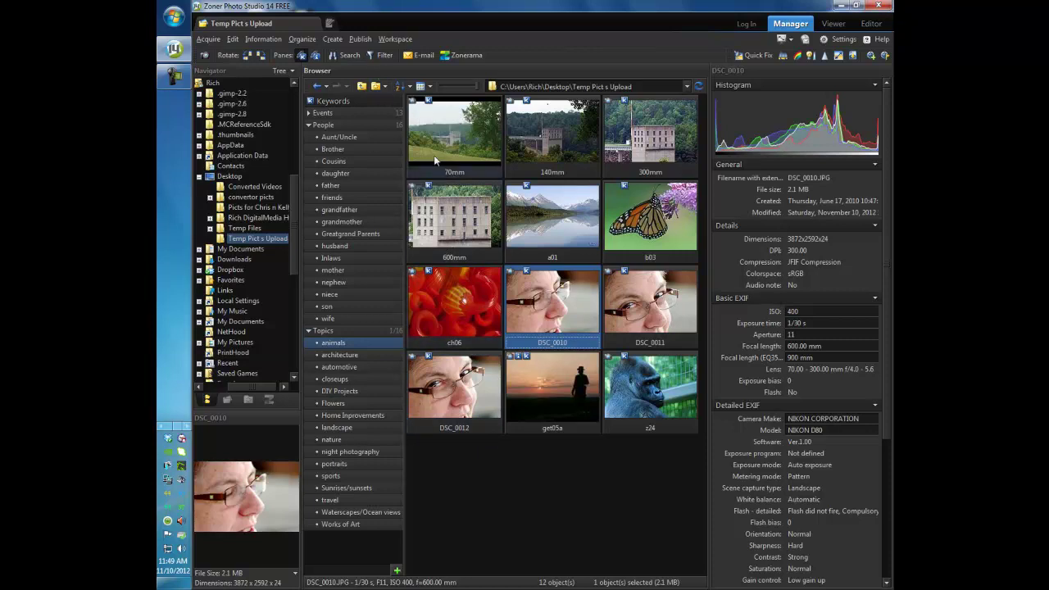
Select the gorilla photo z24.JPG to show its details: 5.9 MB, Nikon D80, 1/40 s at f/5.0
left_click(643, 365)
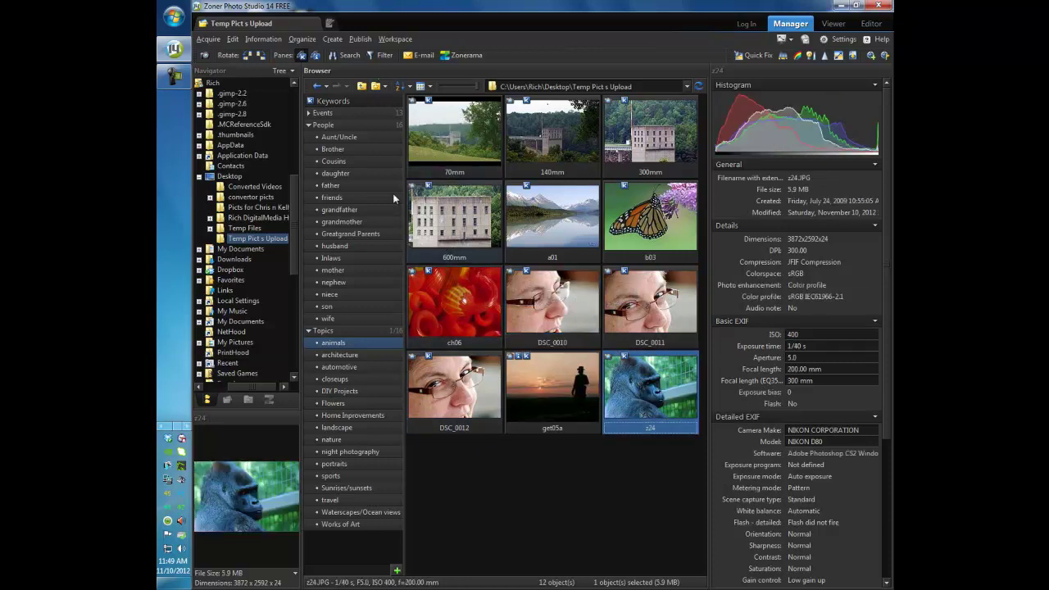